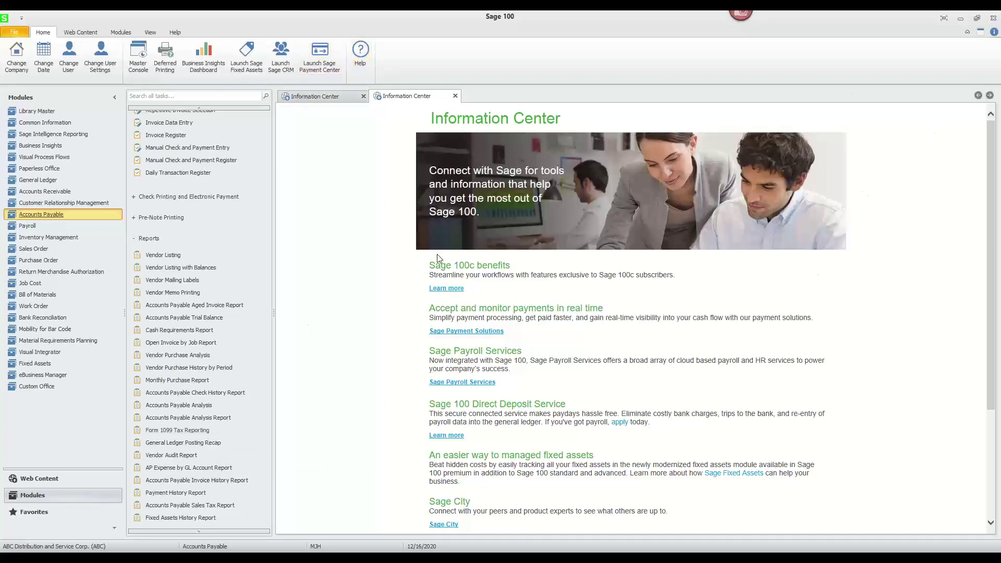
Open the Resources help page from the Information Center's See more links
scroll(431, 507, "down", 3)
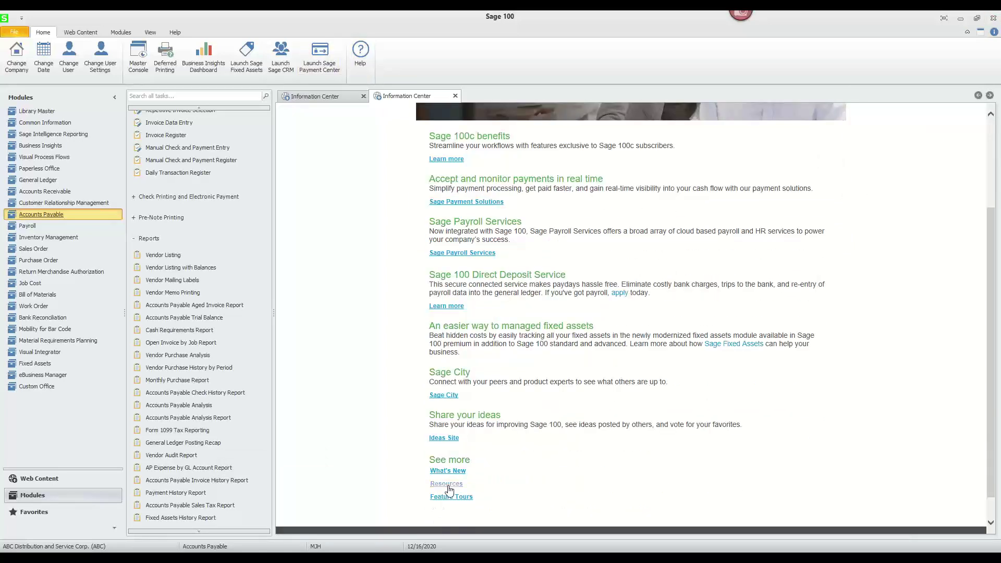
left_click(444, 490)
scroll(600, 458, "down", 1)
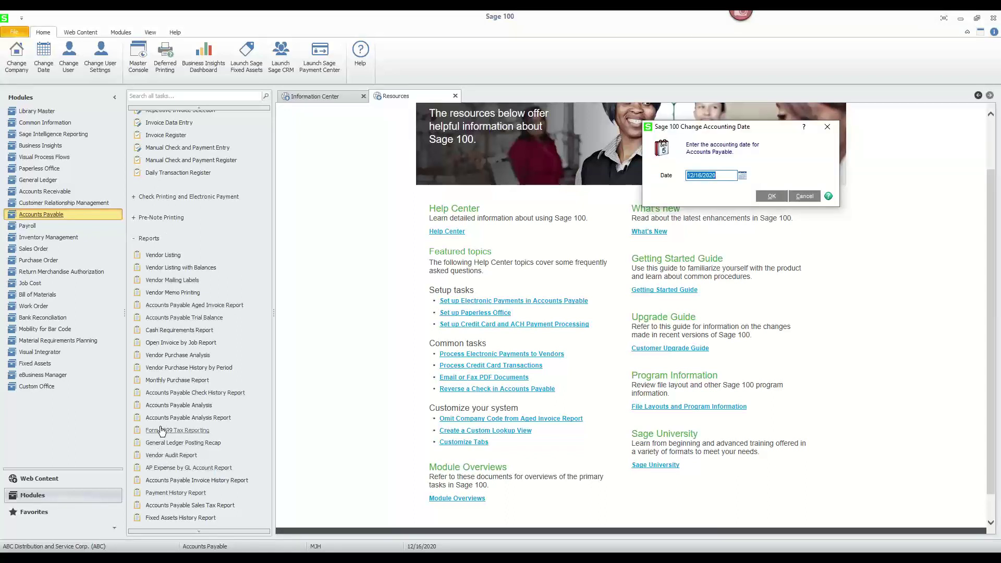
Accept the accounting date for XYZ Manufacturing and launch Form 1099 Tax Reporting from Accounts Payable Reports
left_click(768, 196)
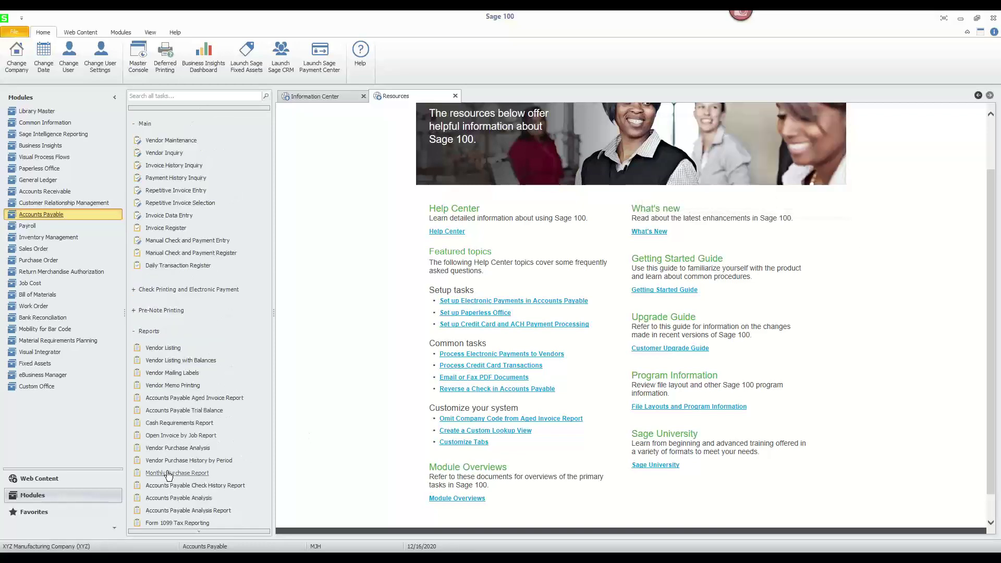
scroll(161, 454, "down", 3)
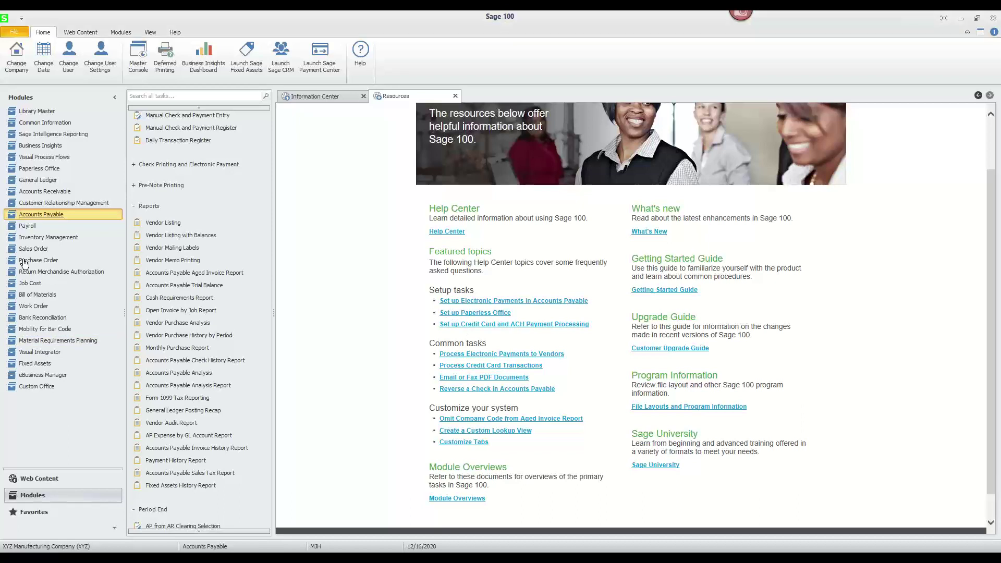
scroll(185, 345, "down", 5)
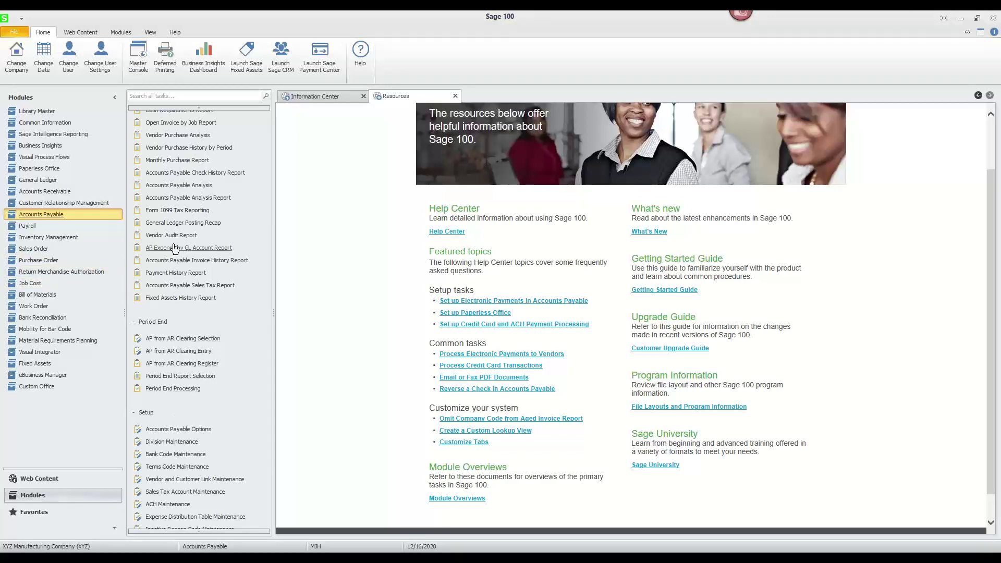
left_click(172, 210)
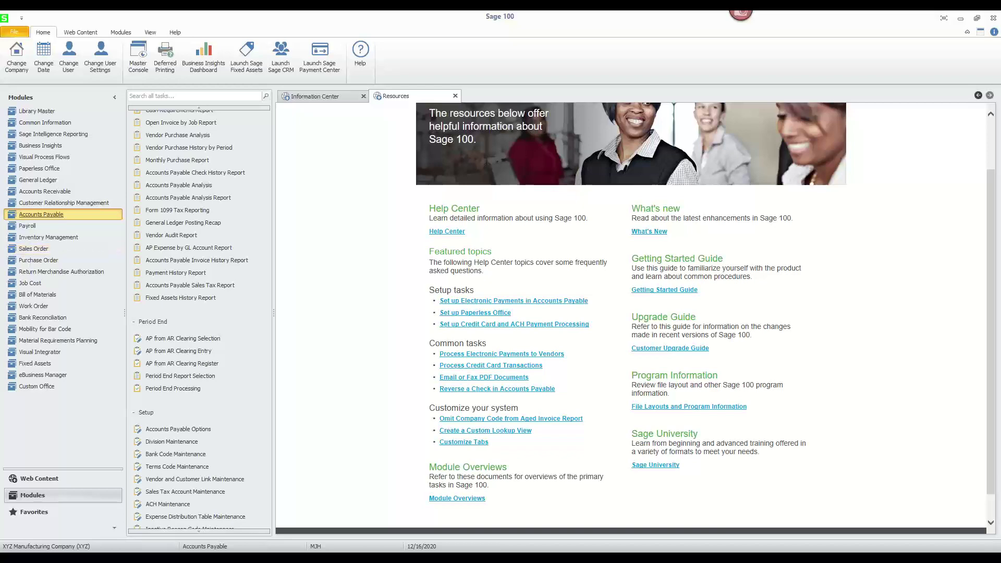
left_click_drag(675, 115, 461, 116)
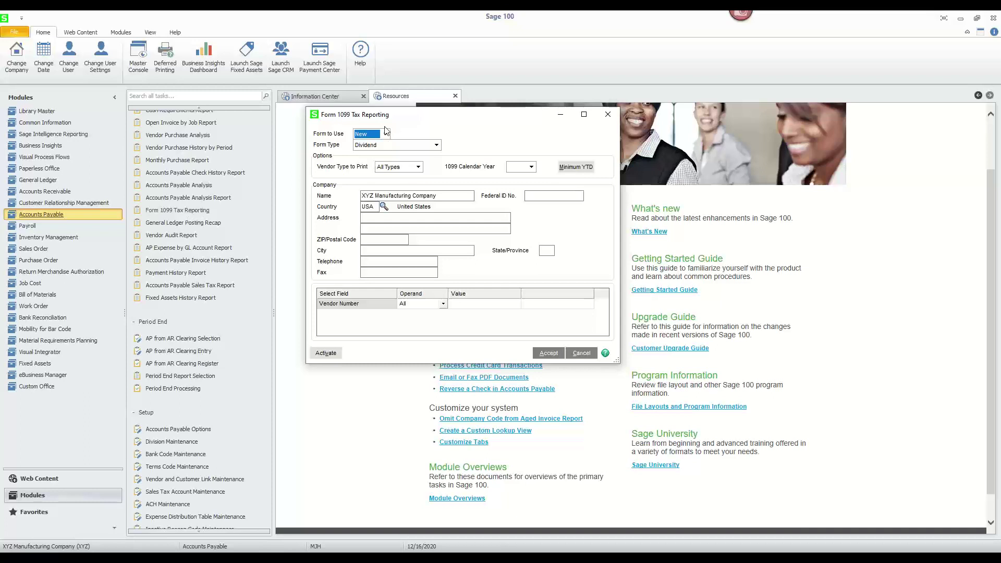
Review Form to Use, Form Type and Calendar Year options, keeping New and Dividend, then close without changes
left_click(386, 135)
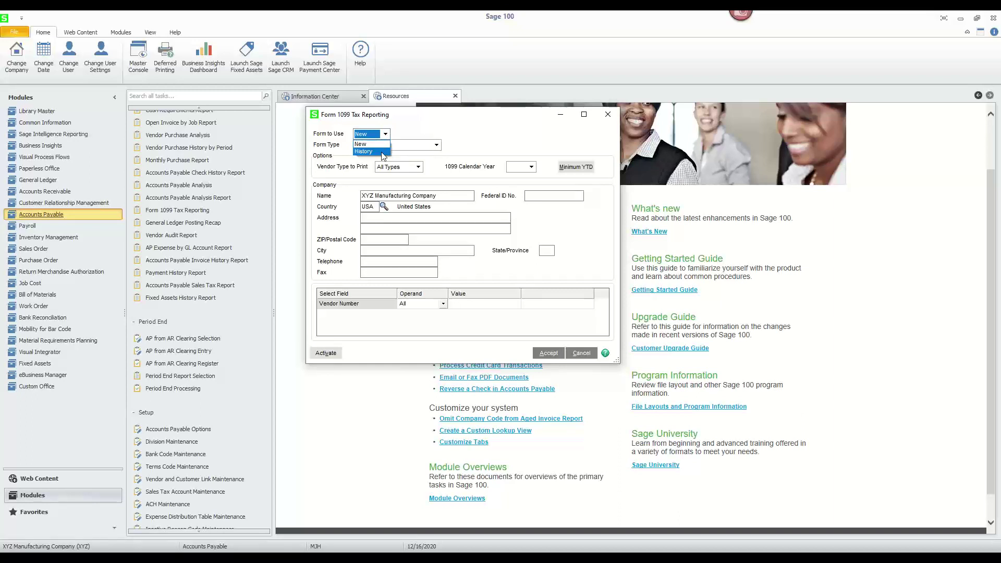
left_click(405, 147)
left_click(405, 148)
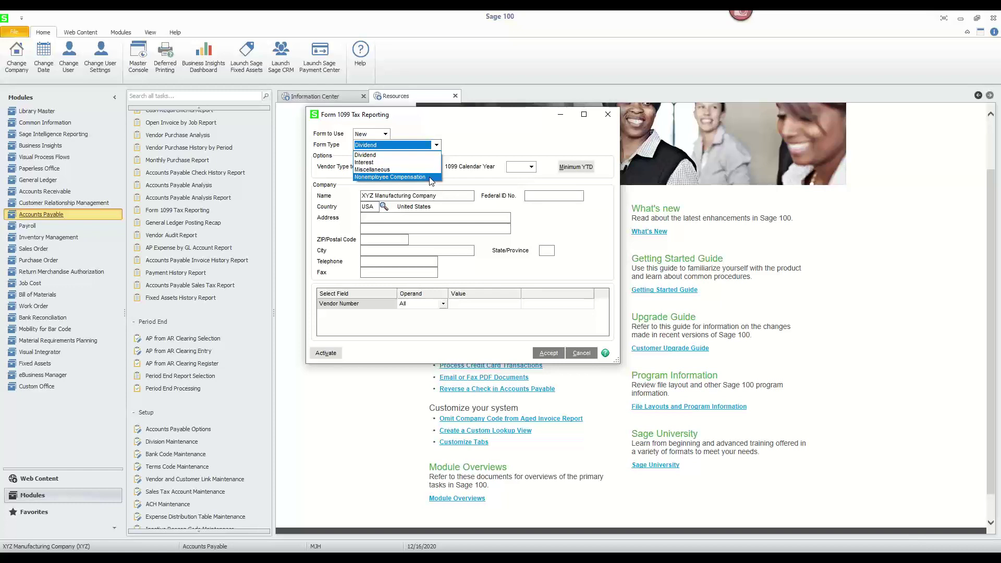
left_click(478, 153)
left_click(512, 171)
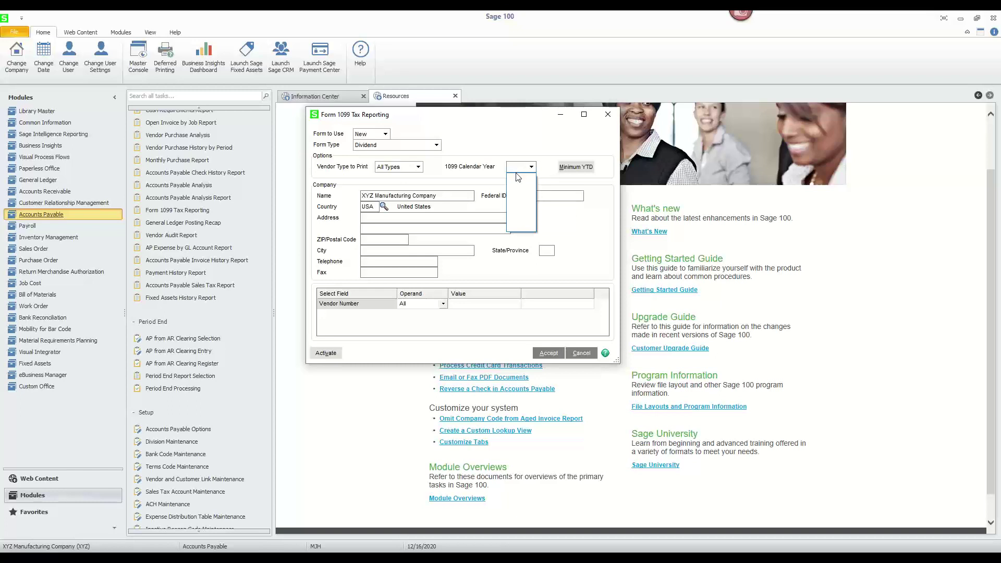
left_click(481, 152)
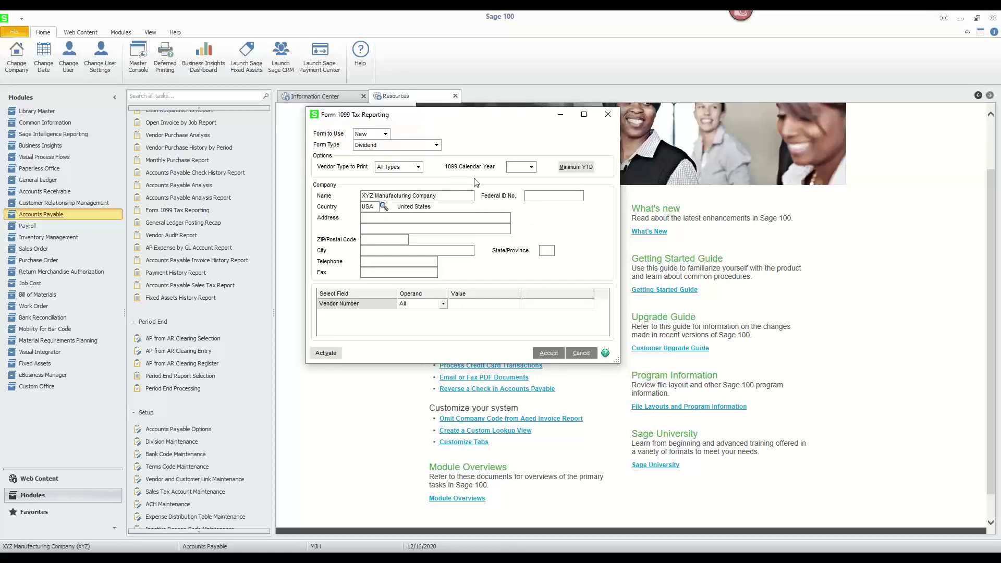
left_click(607, 114)
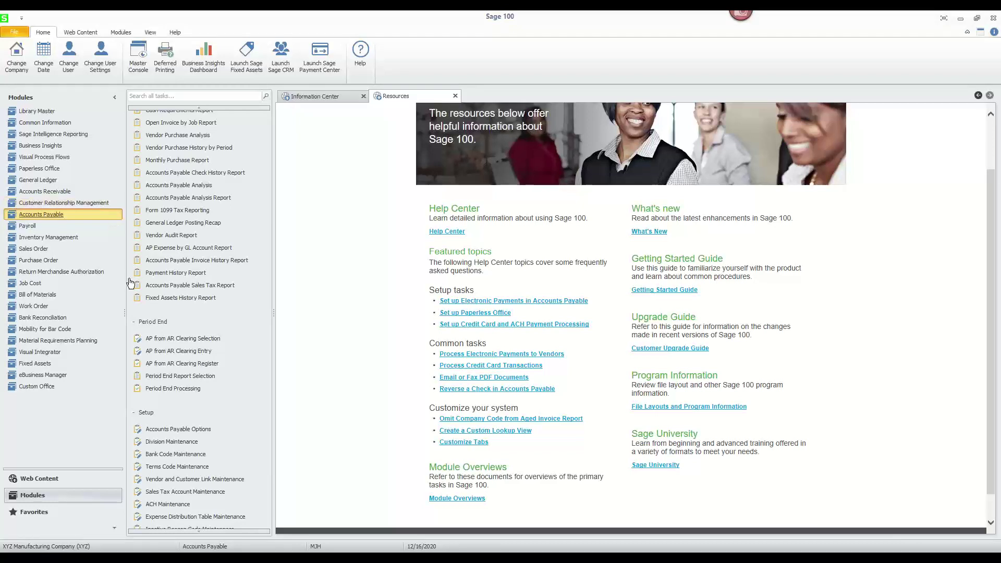
Switch to Edwardson Electric Company, open Form 1099 Tax Reporting, then exit Sage 100
left_click(175, 211)
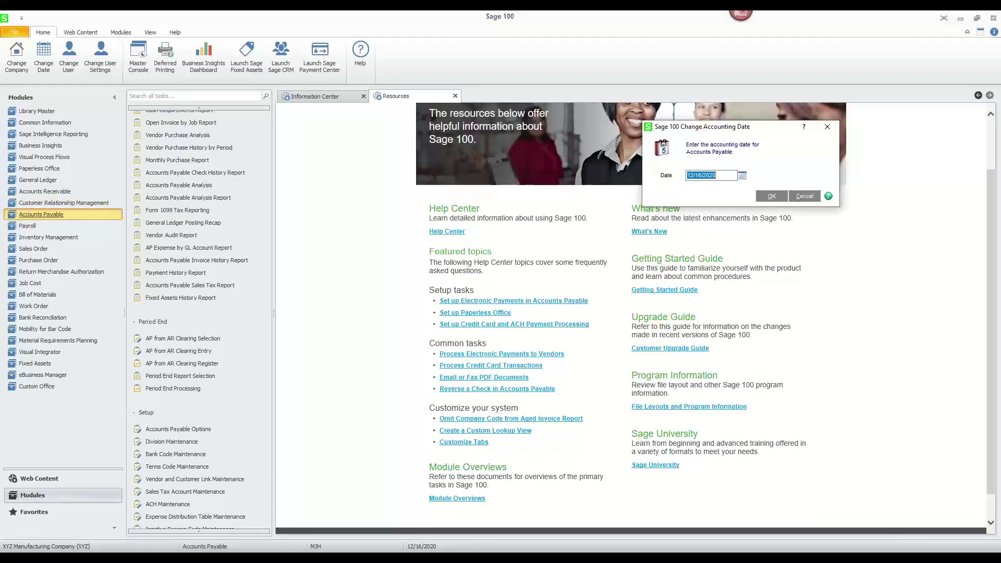
left_click(789, 196)
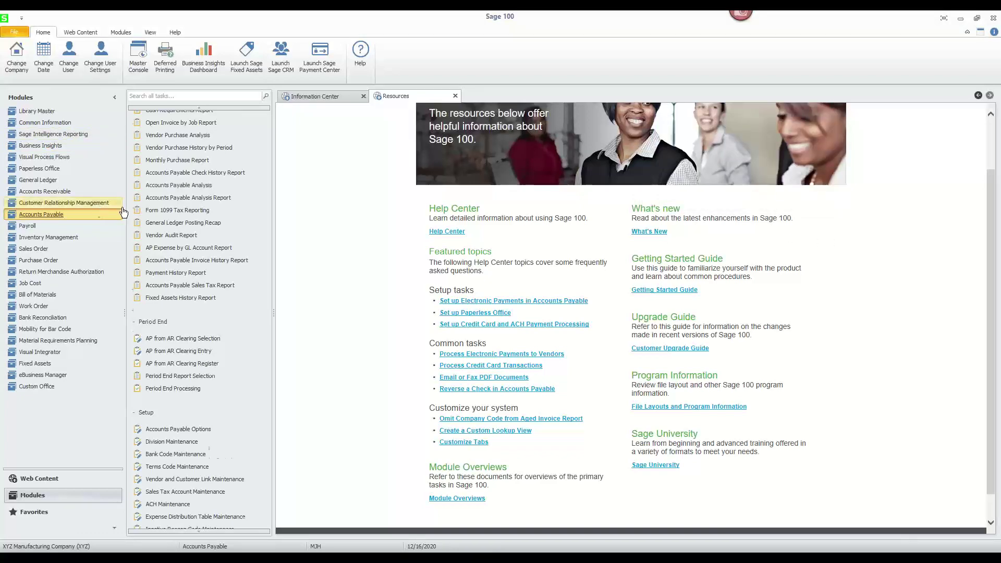
scroll(161, 393, "down", 5)
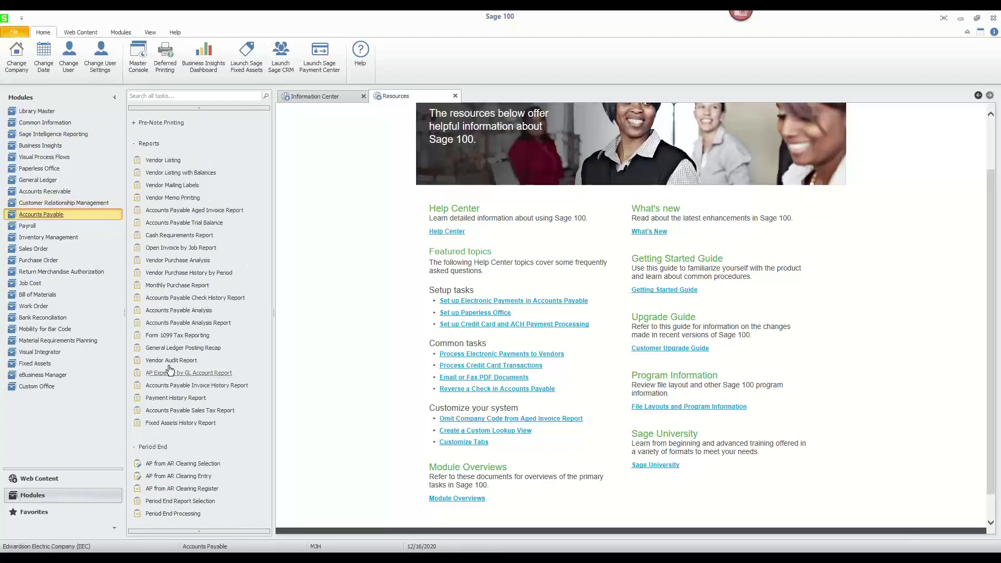
left_click(172, 335)
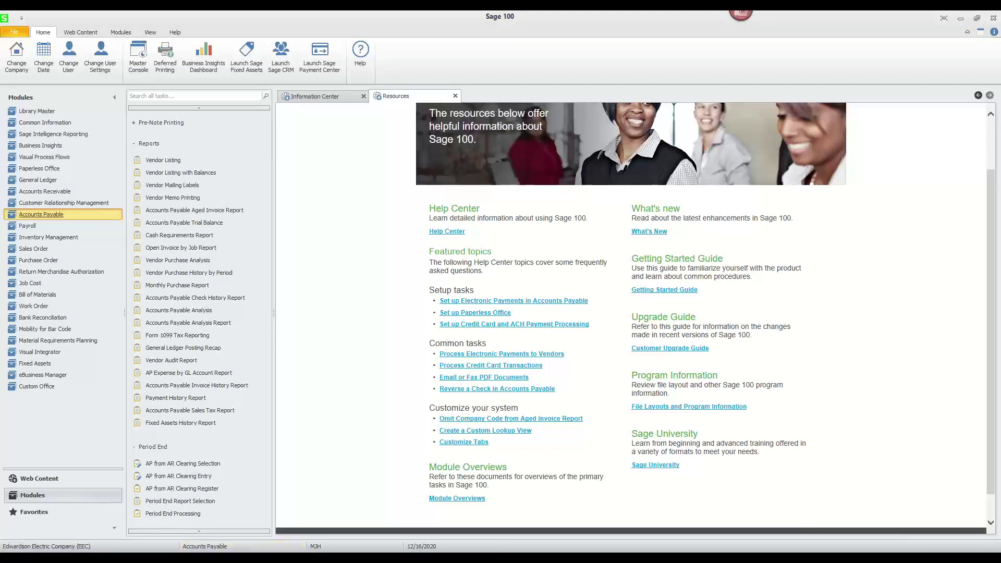
left_click(995, 20)
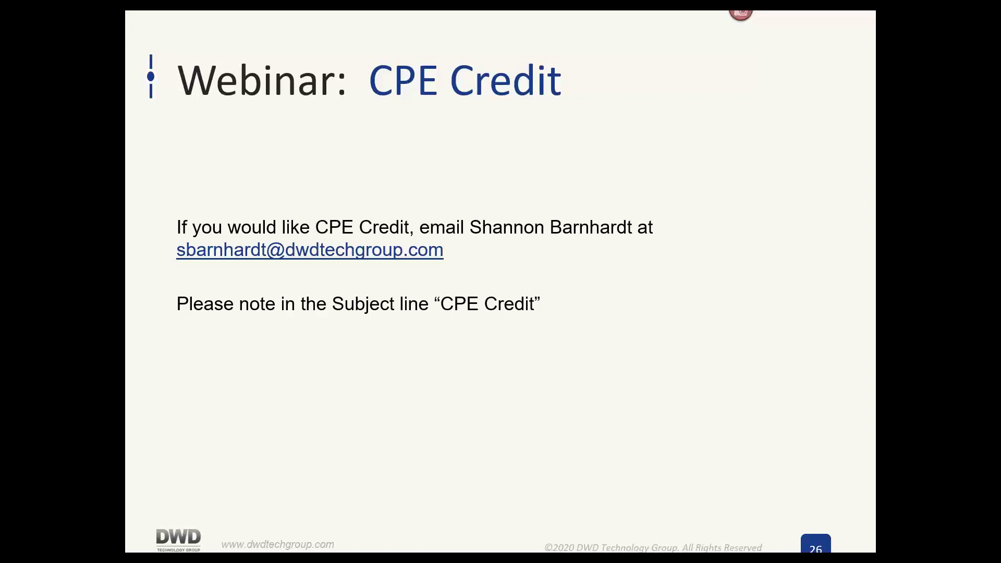
Switch from the PowerPoint slideshow back to the Sage 100 window with Alt+Tab
key("alt+Tab")
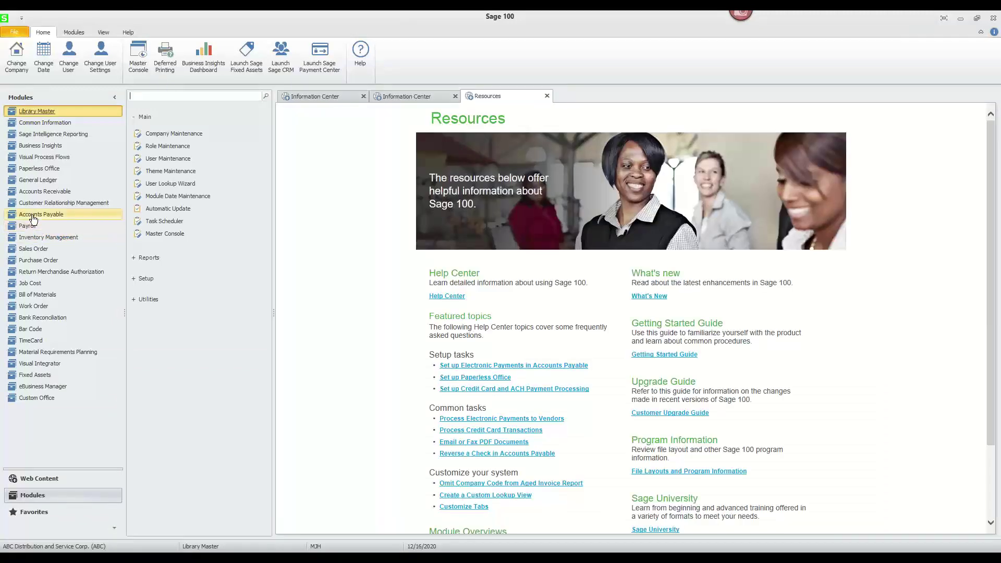
Open Accounts Payable, accept its accounting date and expand the Reports list
left_click(32, 216)
left_click(535, 311)
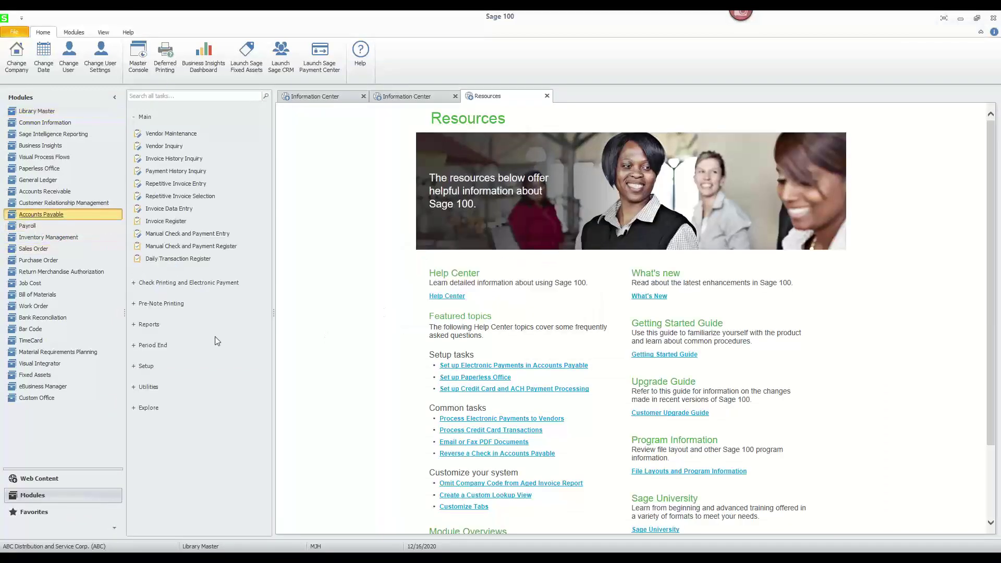
left_click(143, 325)
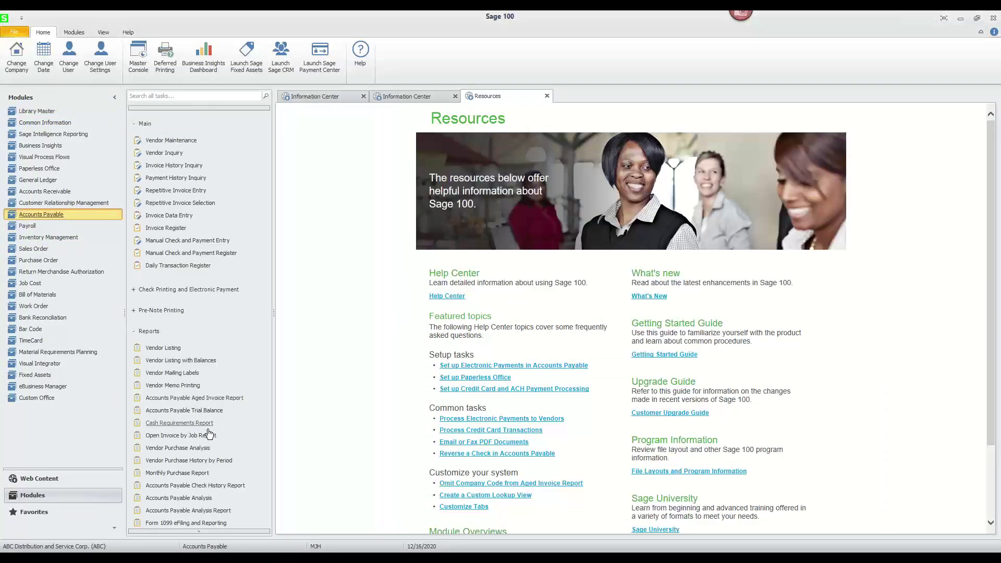
scroll(199, 469, "down", 5)
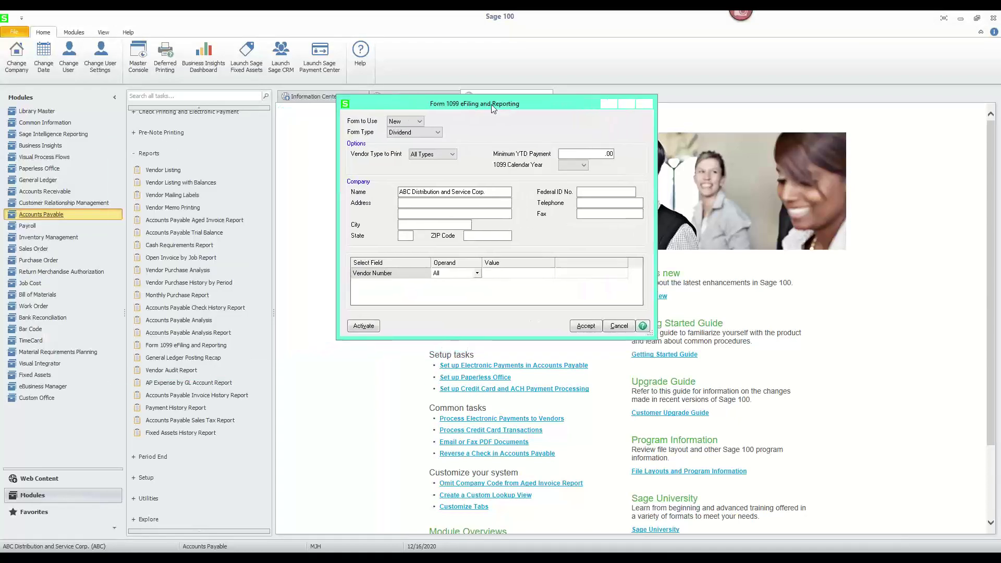
Set Form 1099 eFiling to Miscellaneous forms for 2010, enter the company's federal ID number, and accept
left_click(437, 133)
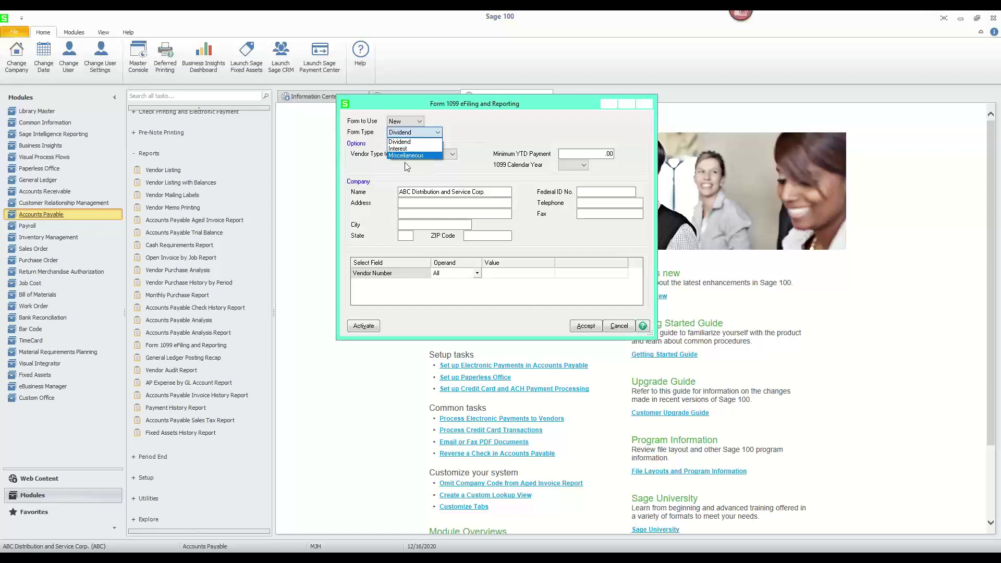
left_click(423, 156)
left_click(564, 166)
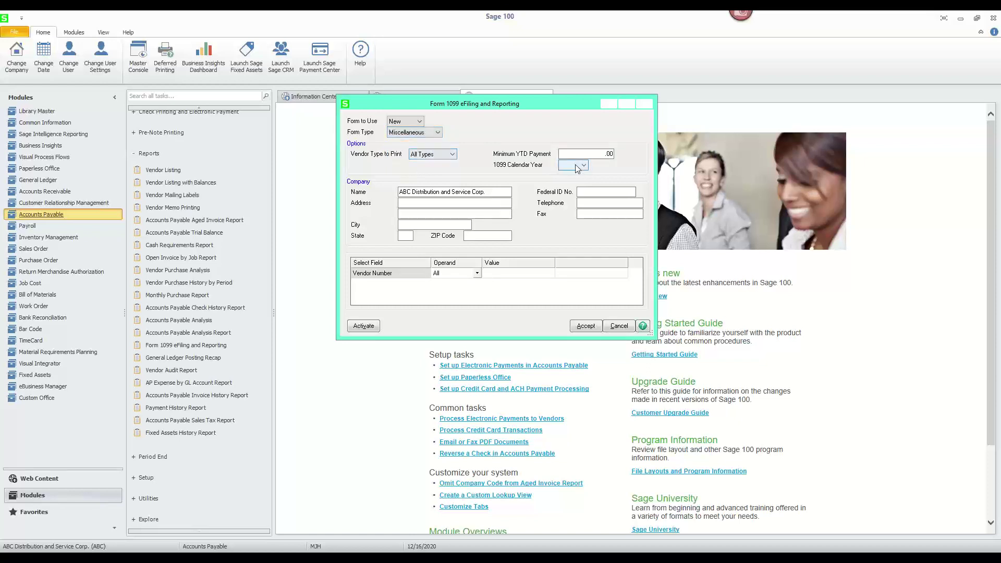
left_click(578, 178)
left_click(607, 192)
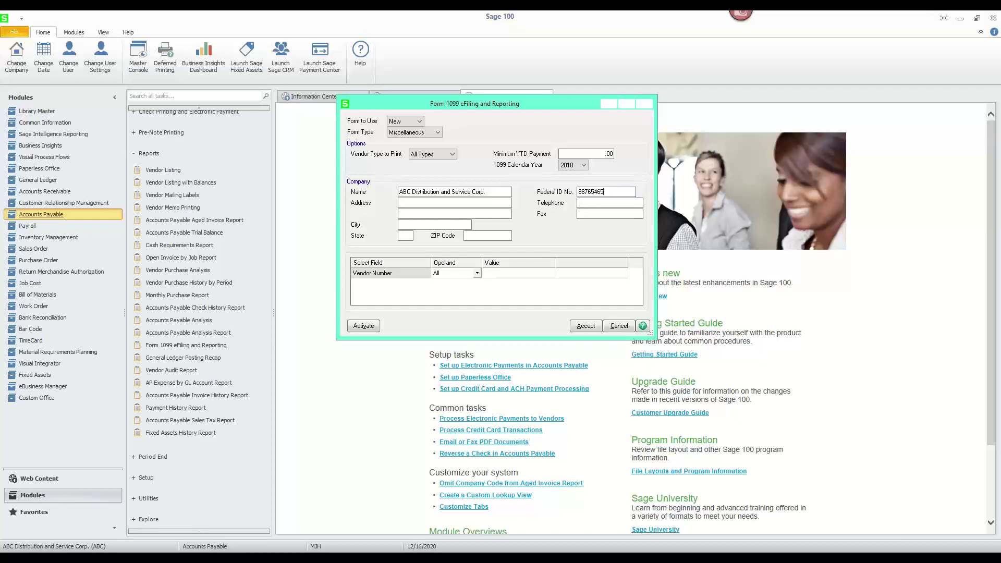
key("Tab")
left_click(582, 322)
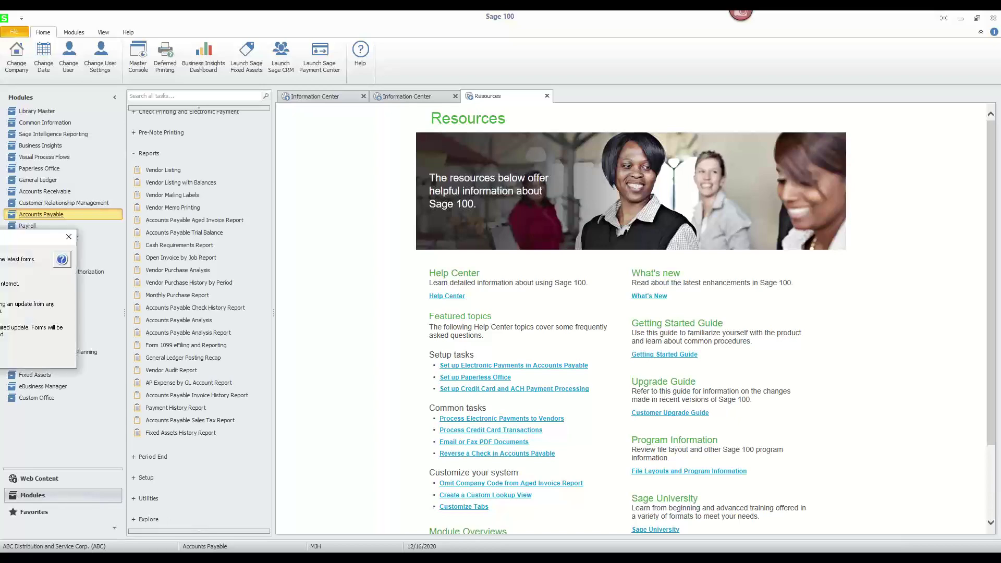
Choose the automatic internet update to list new or out-of-date Aatrix forms
left_click(426, 208)
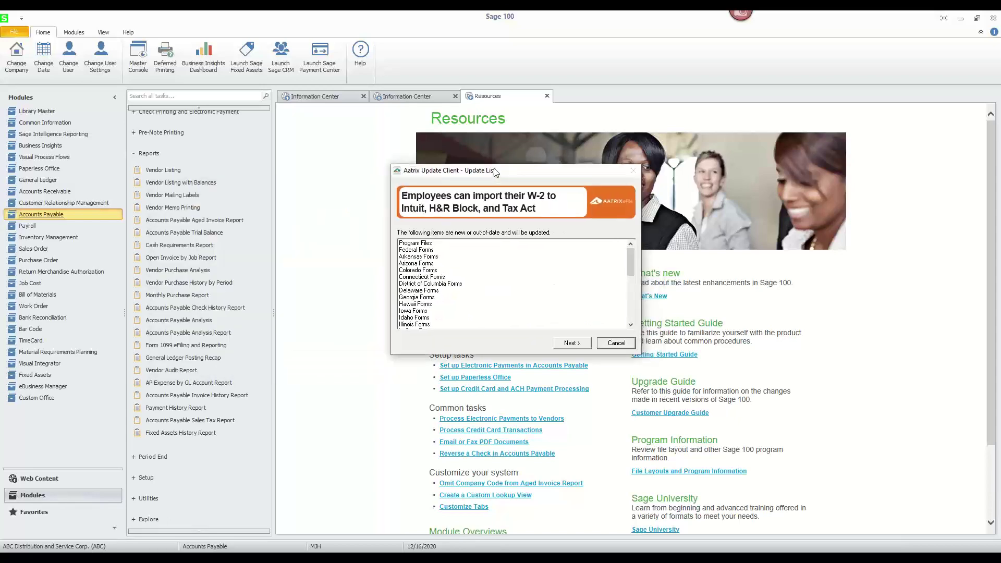
Download the listed Aatrix program and form files until the update completes
left_click(574, 339)
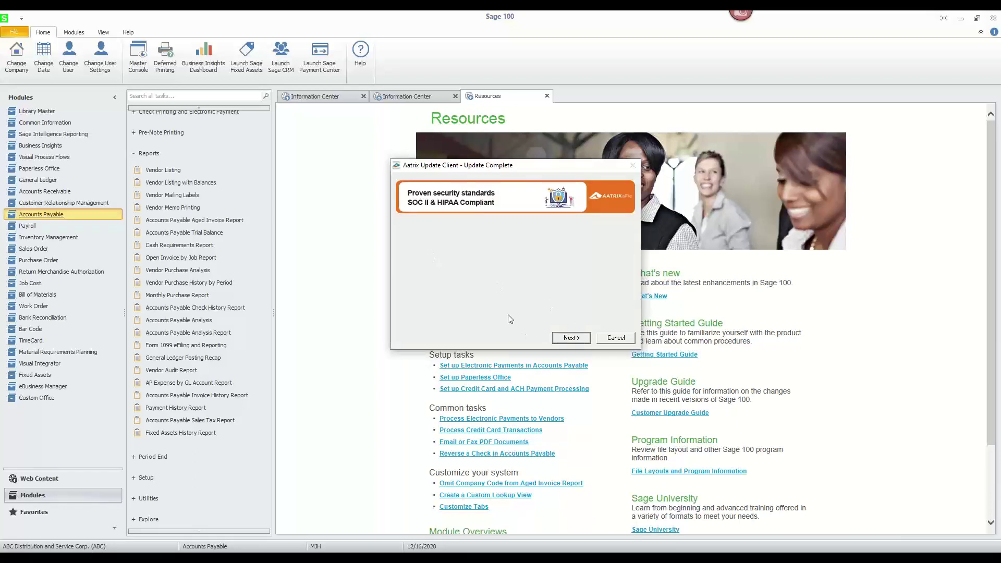
Finish the Aatrix forms update from the Update Complete page
left_click(564, 336)
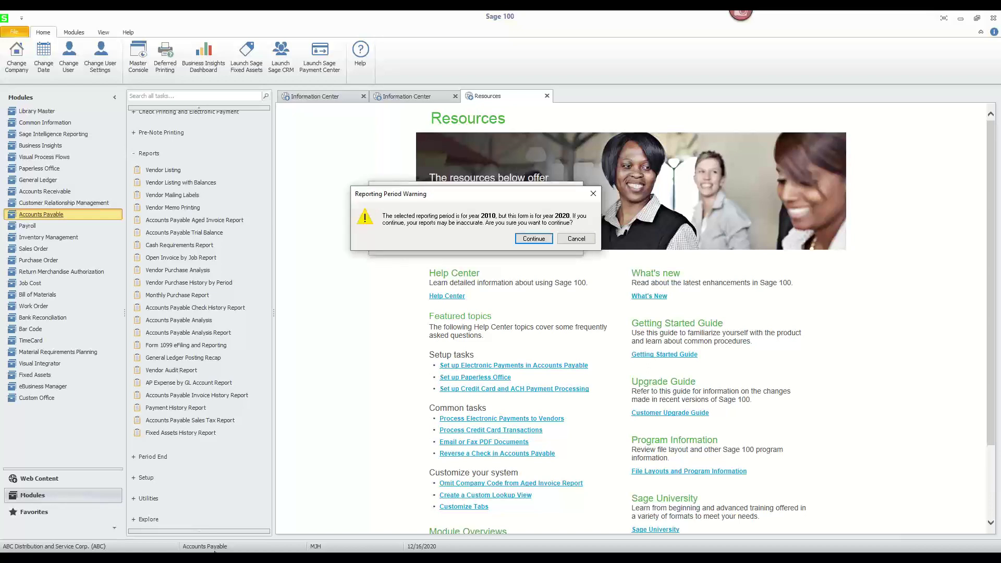
Dismiss the 2010 reporting period warning and Aatrix notice, then close Sage 100
left_click(547, 239)
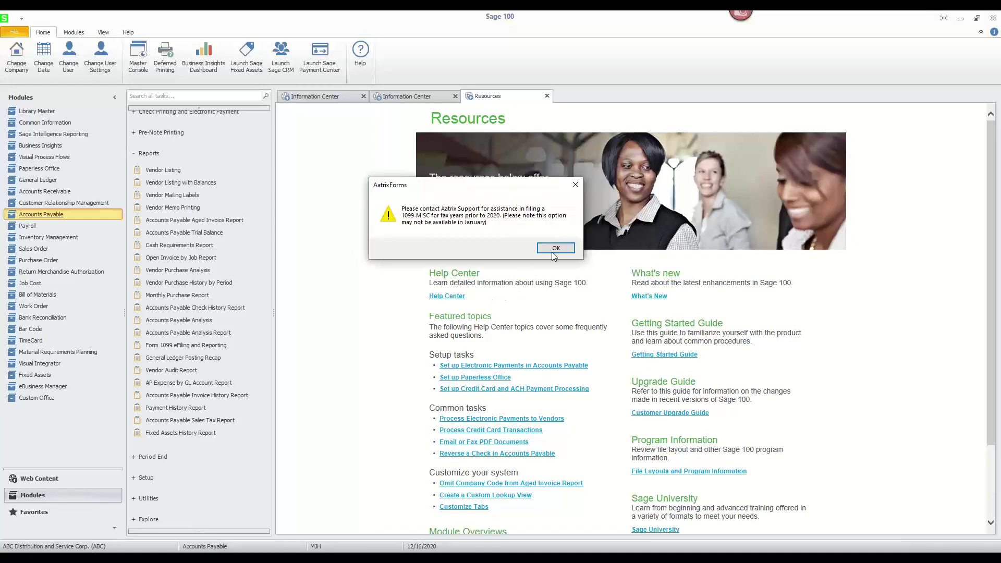
left_click(554, 249)
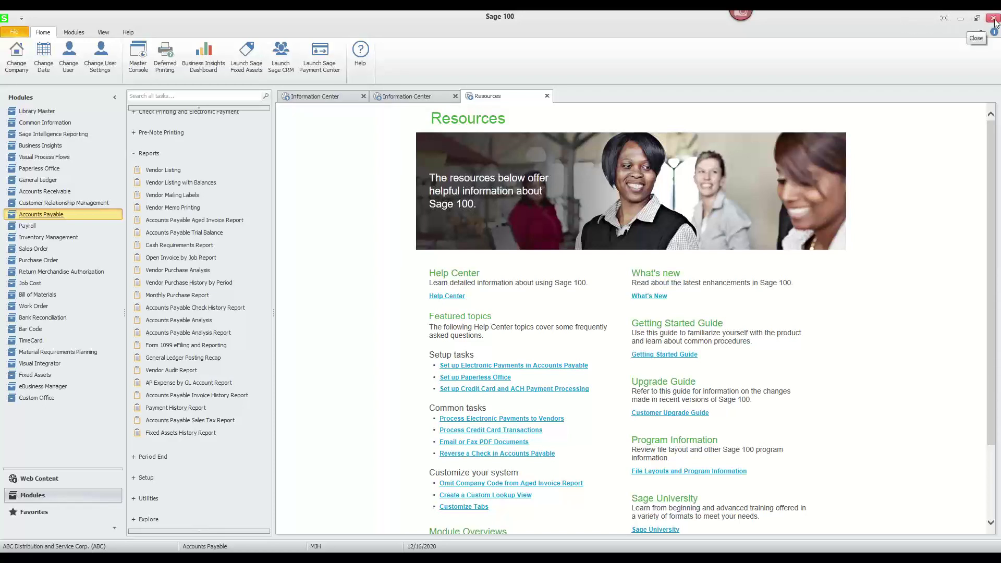
left_click(995, 21)
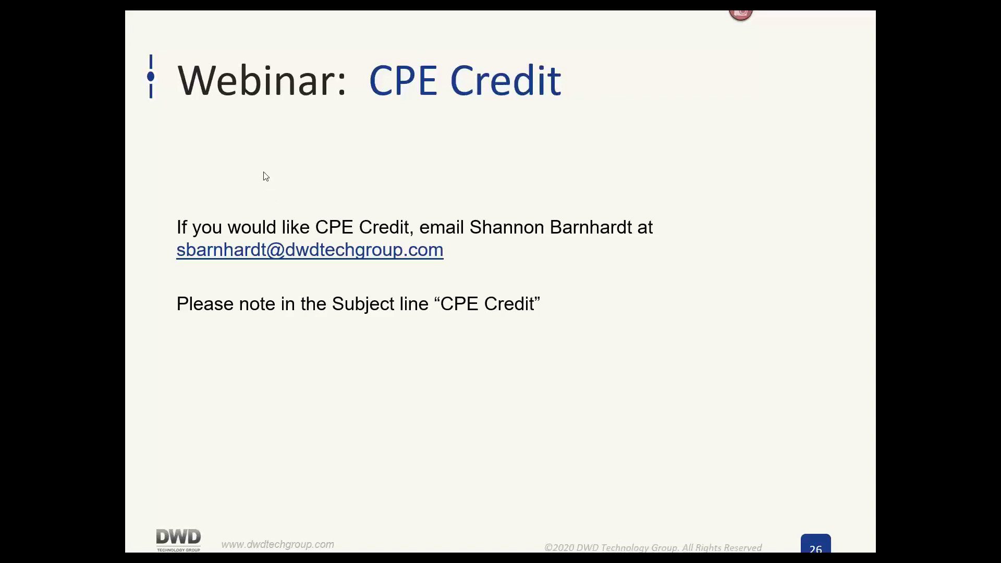
Advance the slideshow to slide 27, the closing 'Thank You! Contact me with Questions' slide
key("Right")
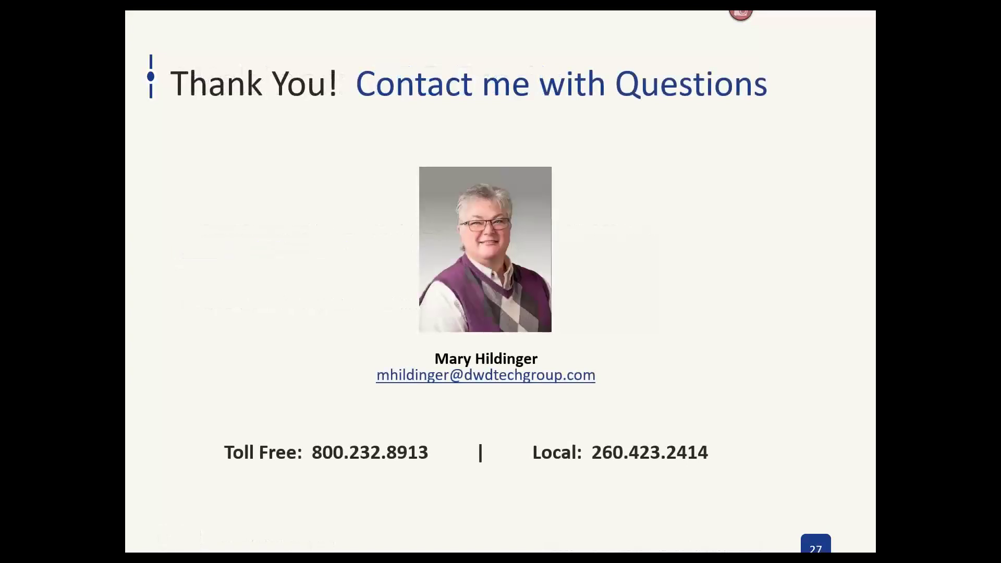
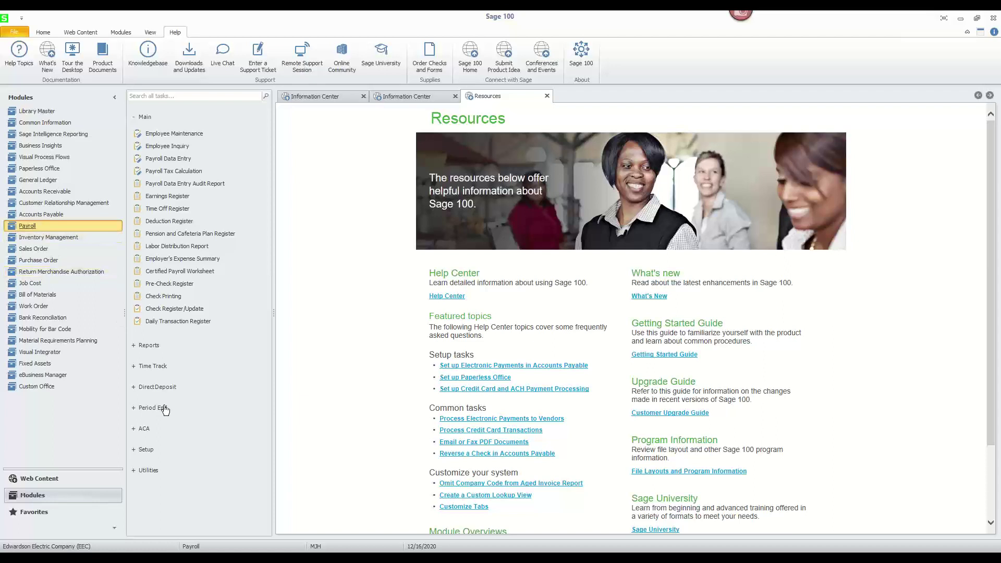
Expand Payroll Period End and launch Federal and State Tax Reporting
left_click(149, 408)
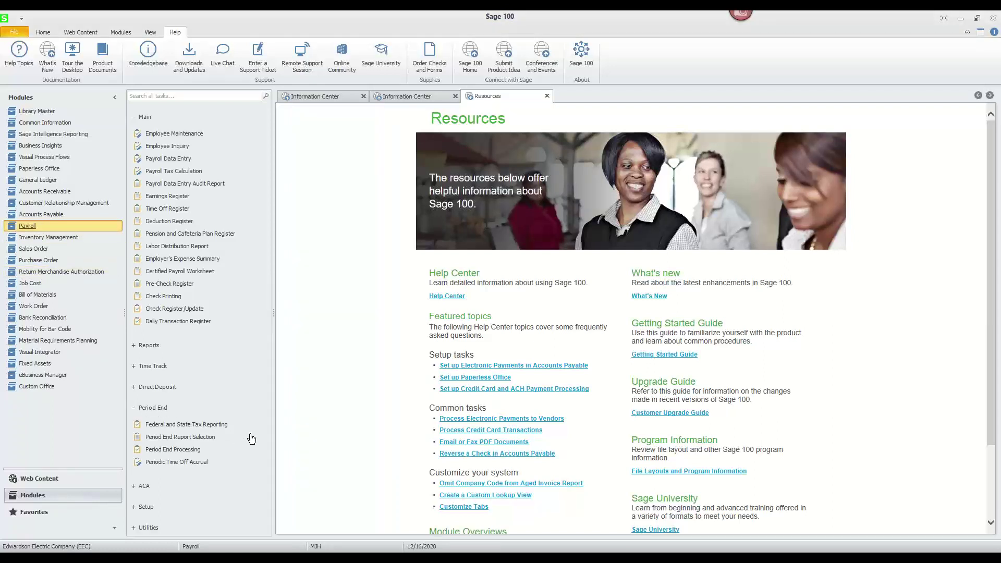
left_click(179, 425)
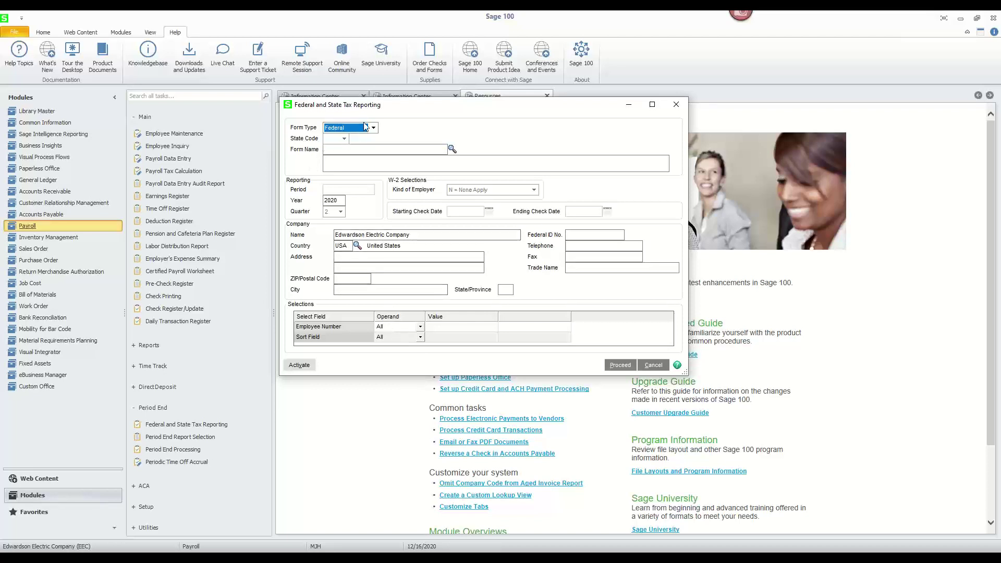
Try the State form type, return Form Type to Federal, and list the 26 federal forms
left_click(373, 128)
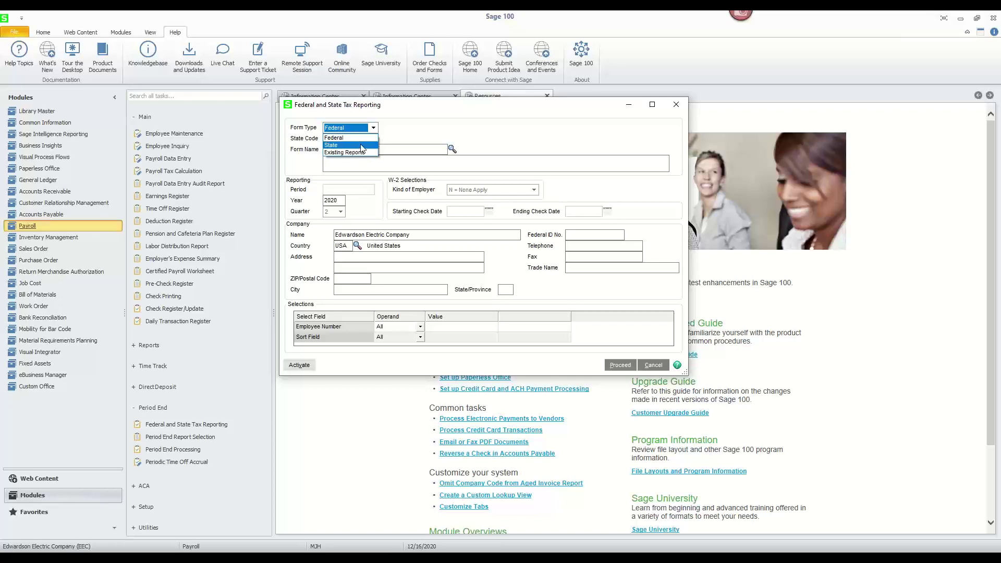
left_click(345, 137)
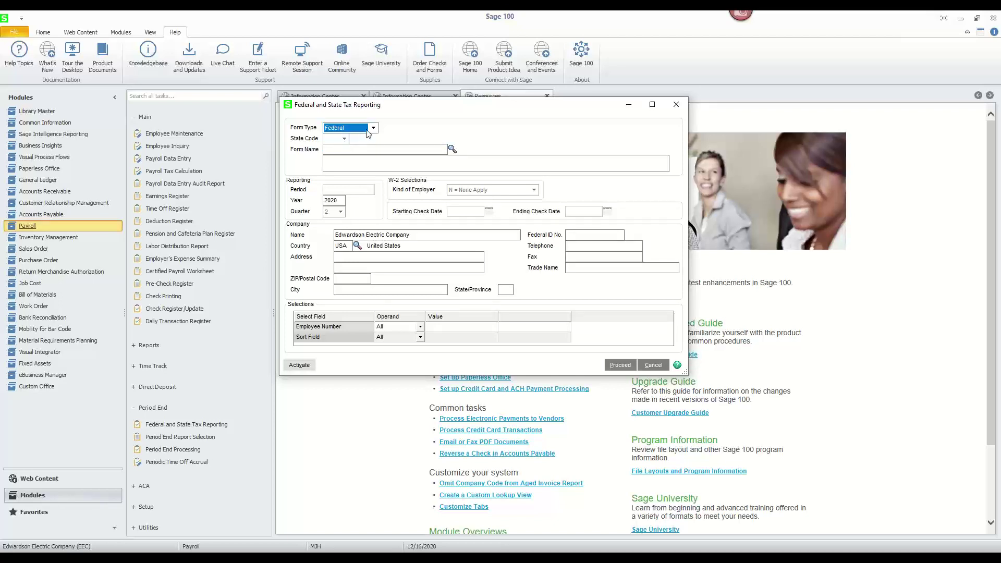
left_click(367, 131)
left_click(355, 146)
left_click(343, 139)
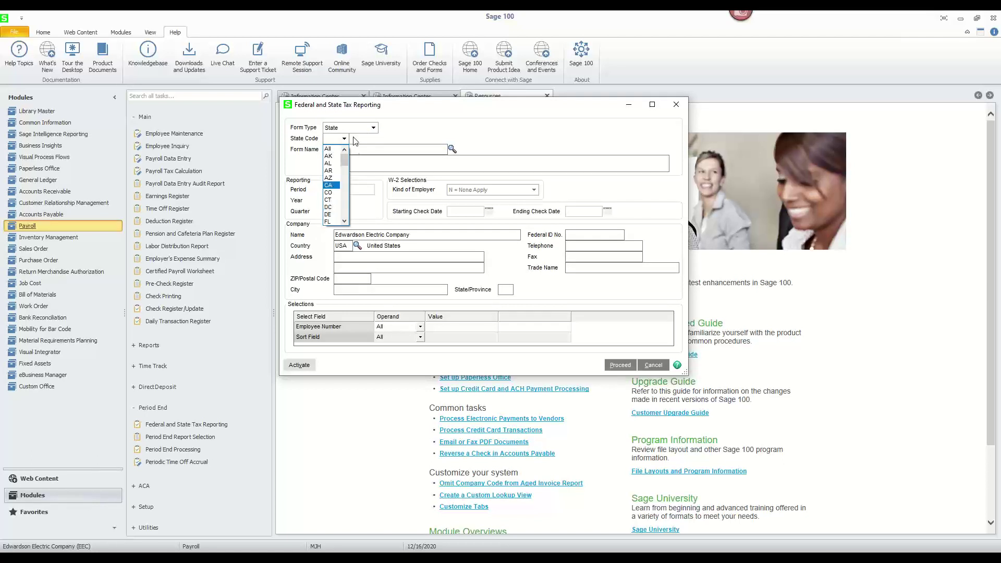
left_click(354, 131)
left_click(354, 130)
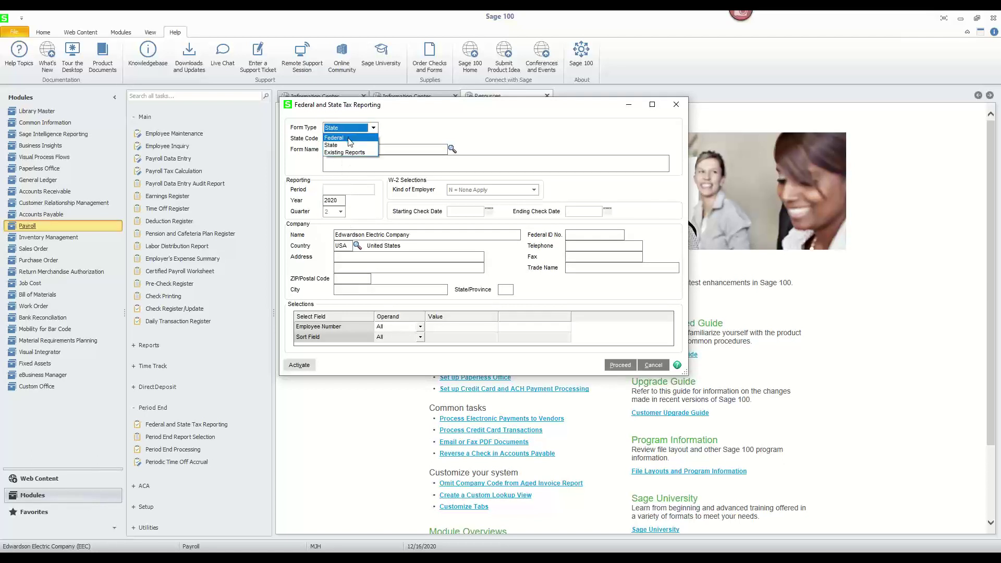
left_click(350, 132)
left_click(452, 150)
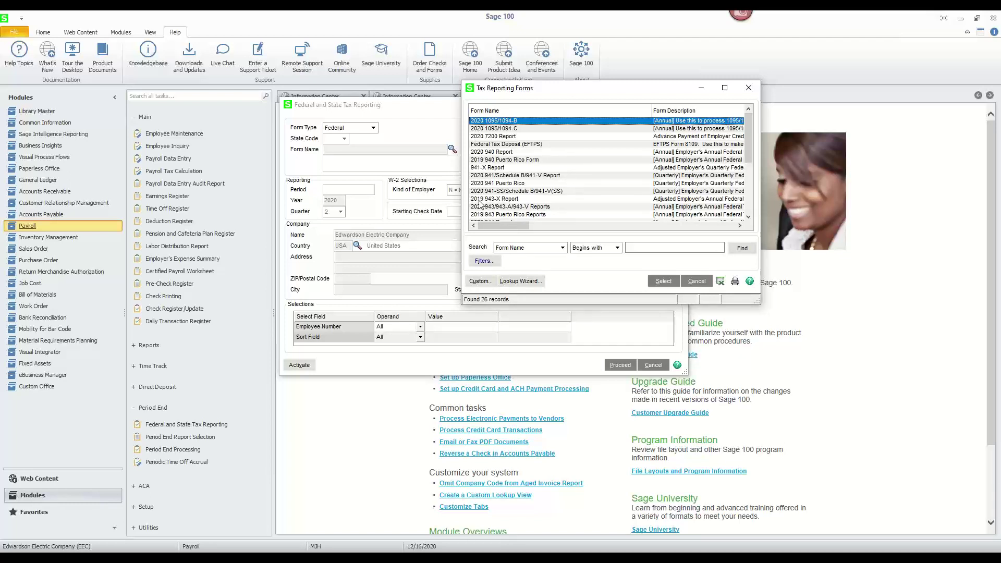
Choose 2020 W-2/W-3 from the Tax Reporting Forms list as the report form
scroll(480, 203, "down", 2)
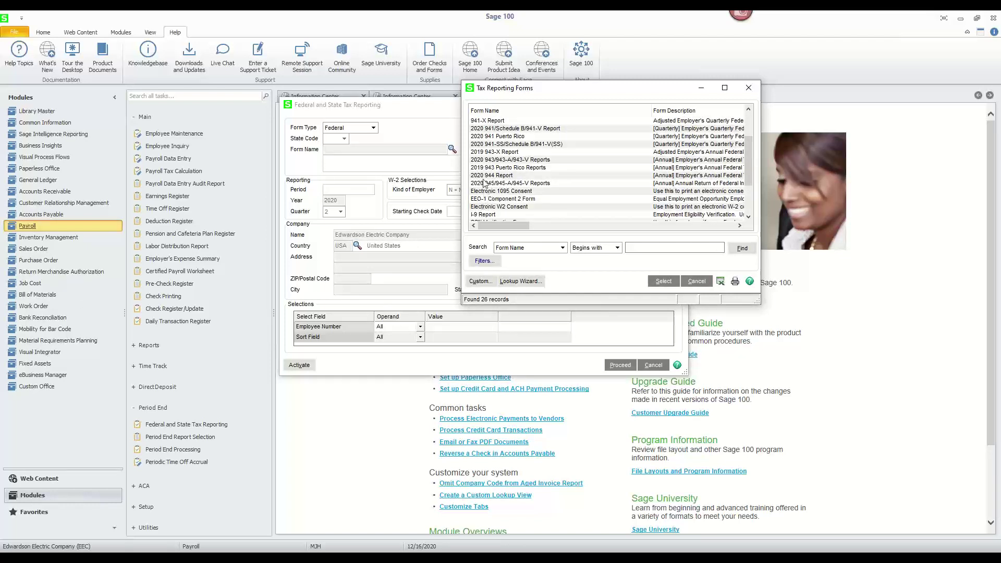
scroll(482, 182, "up", 1)
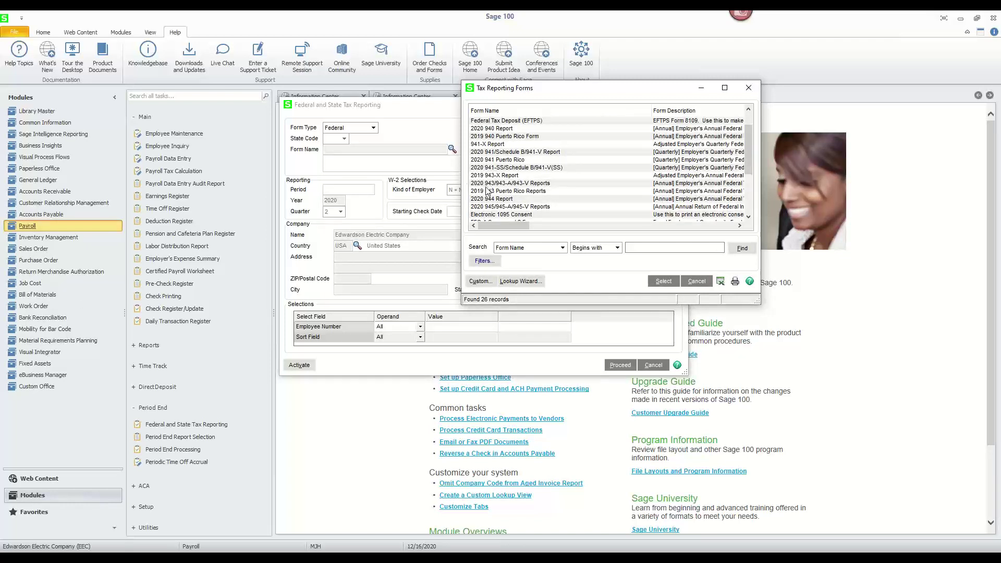
scroll(489, 195, "down", 1)
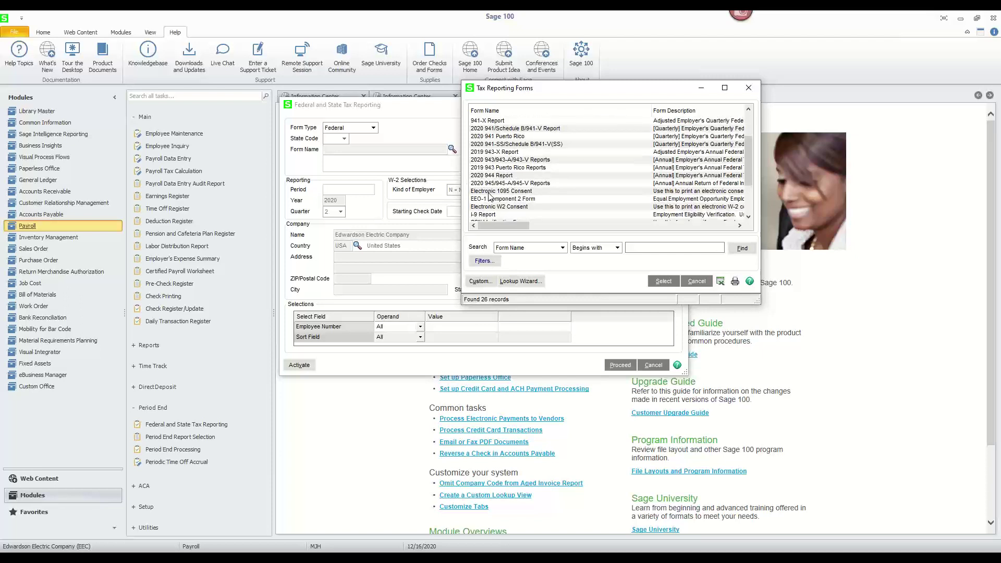
scroll(498, 198, "down", 1)
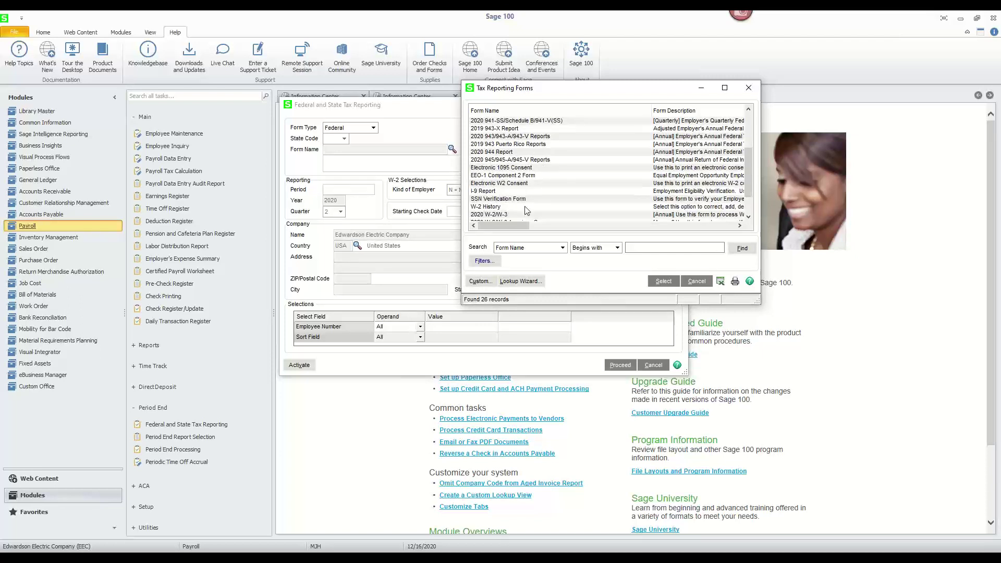
scroll(521, 212, "down", 1)
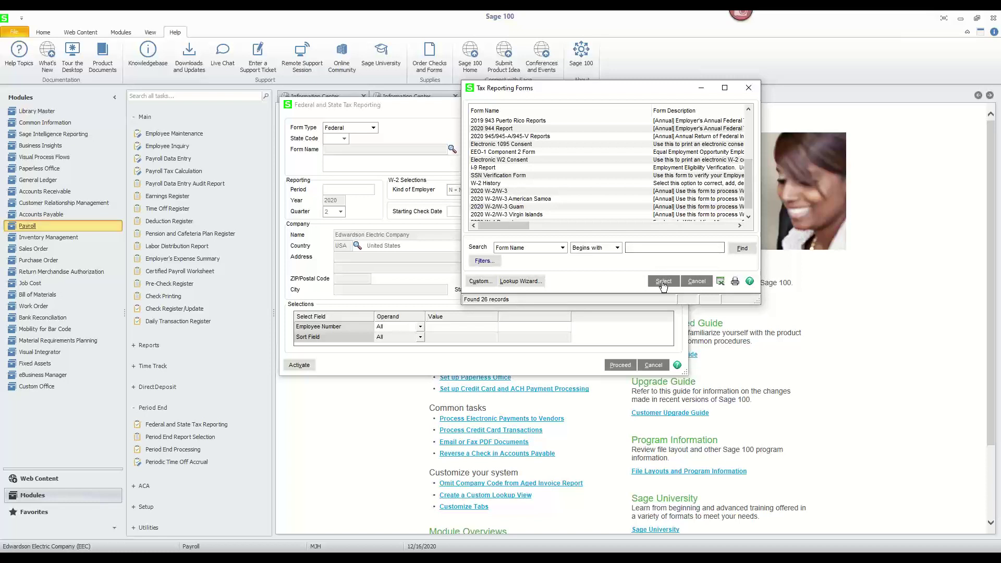
left_click(488, 192)
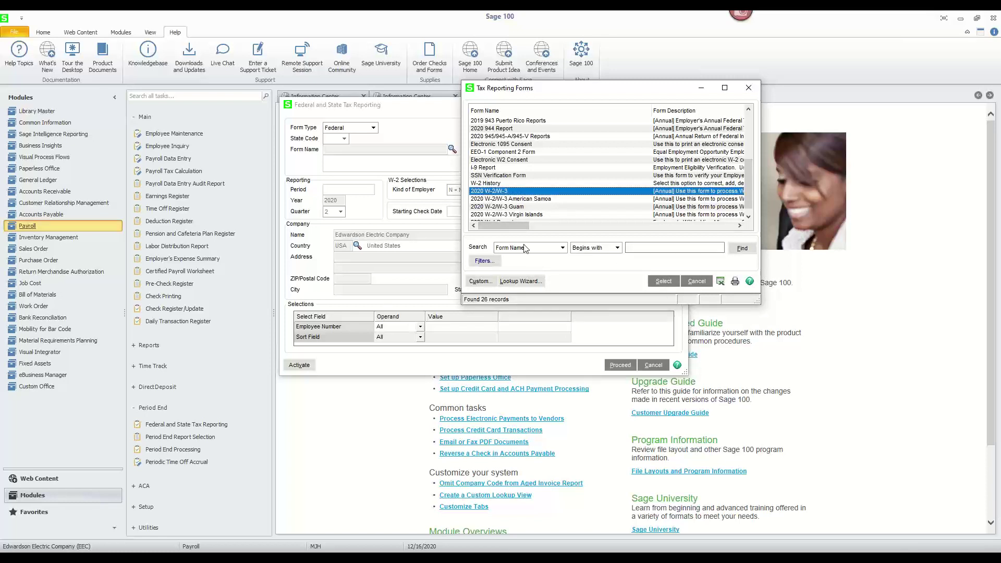
left_click(658, 282)
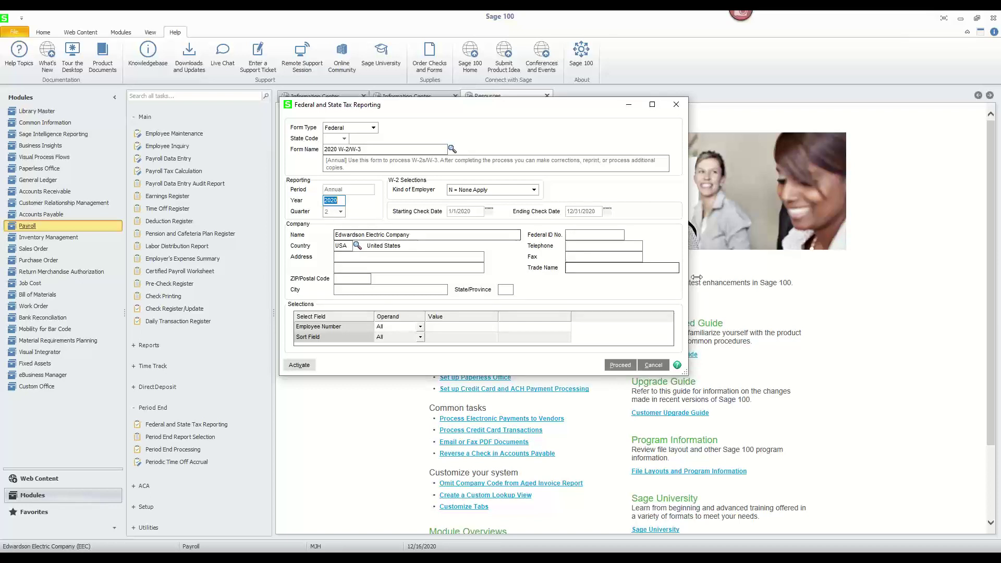
Enter the company's federal EIN in the Federal ID No. field
left_click(594, 233)
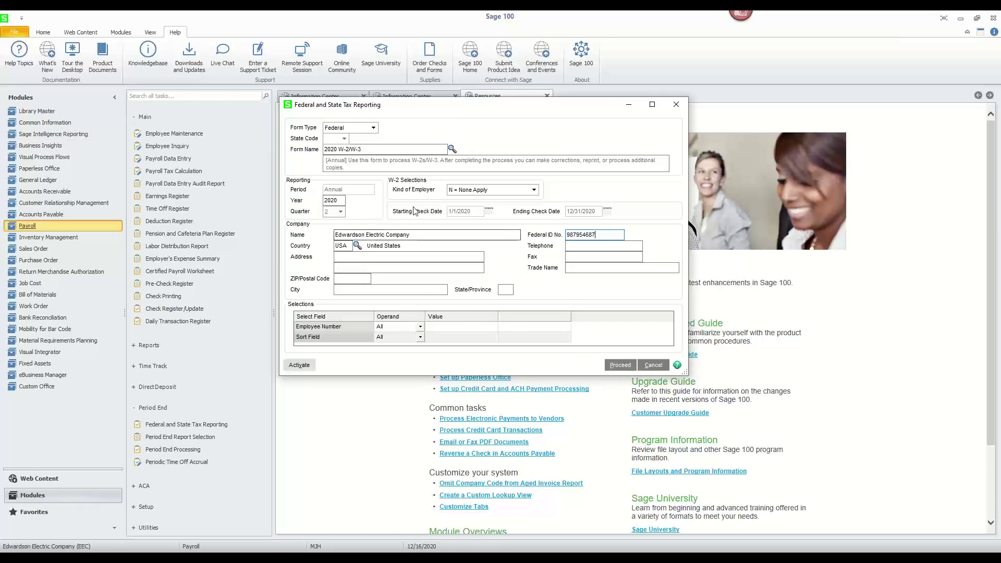
Proceed with the 2020 W-2/W-3 report to open the W-2 Setup Wizard
left_click(622, 366)
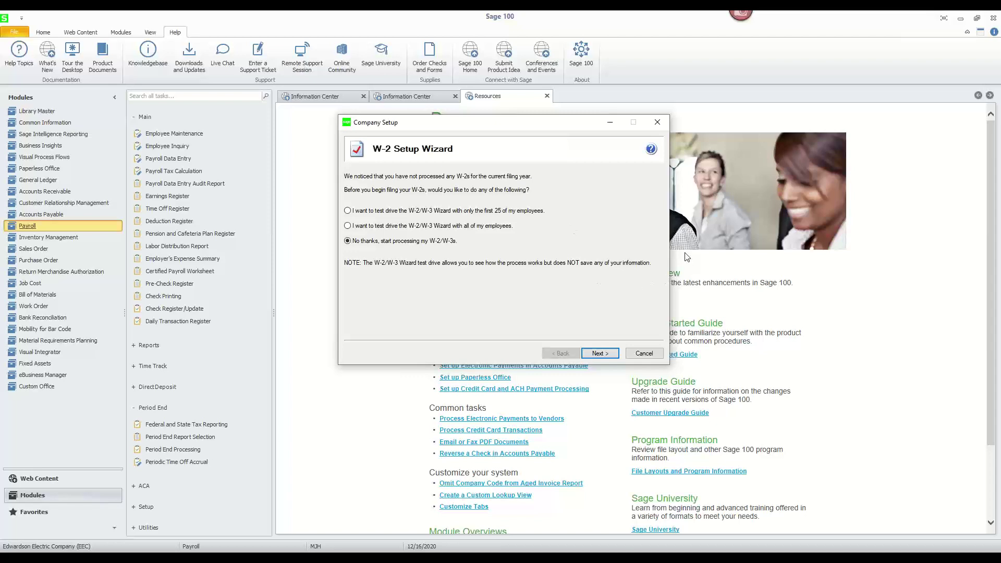
Skip the test drive, accept the FEIN, and declare a single payroll data file for this EIN
left_click(601, 354)
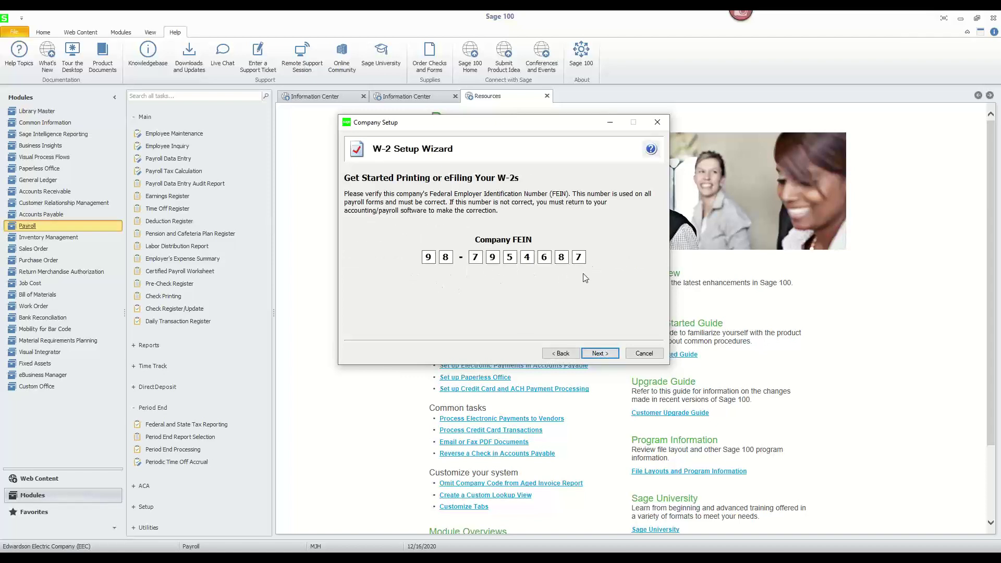
left_click(603, 354)
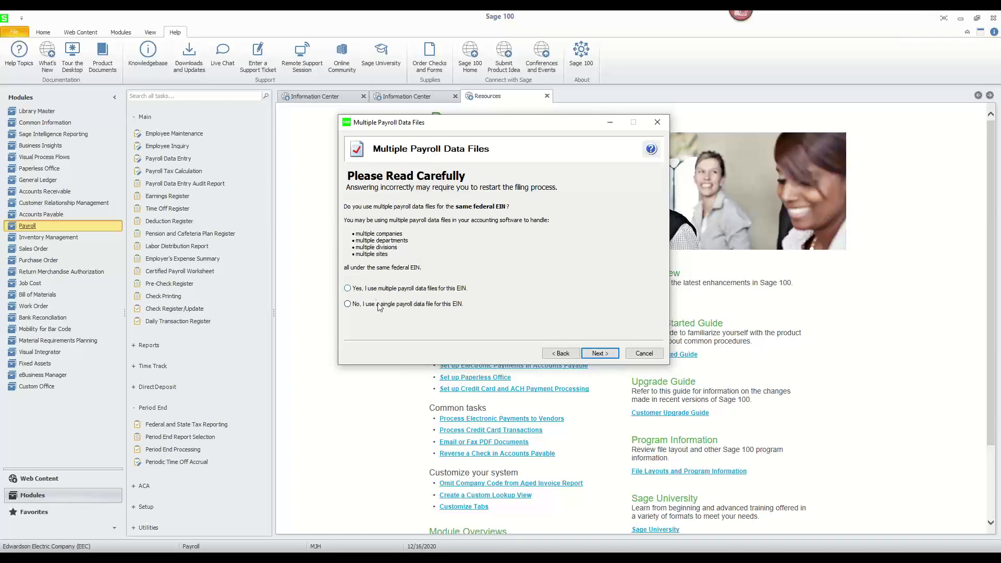
left_click(356, 306)
left_click(605, 355)
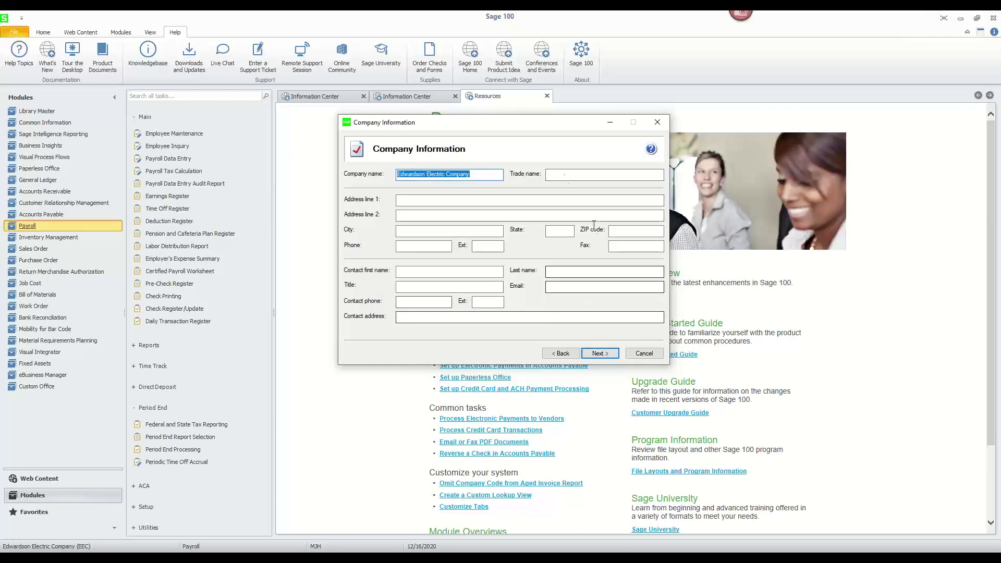
Enter the company's street address, city, state, ZIP code and phone number on Company Information
left_click(415, 201)
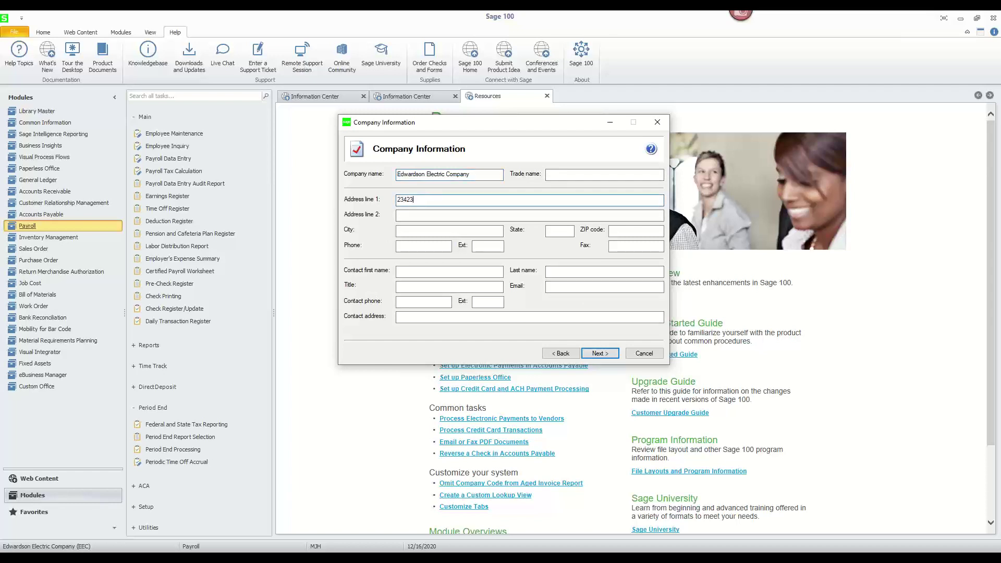
left_click(412, 231)
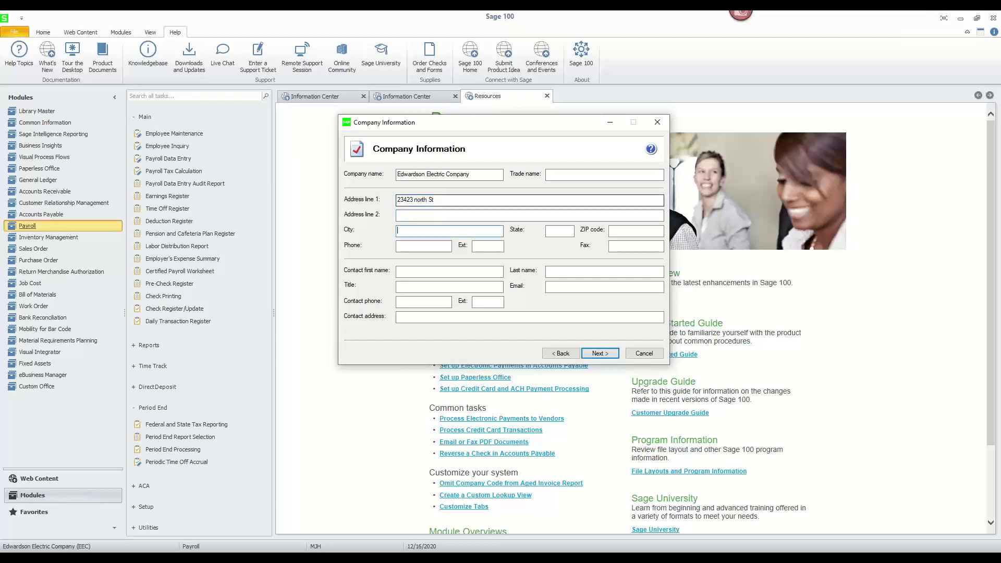
type("fort wayne")
key("Tab")
type("IN")
key("Tab")
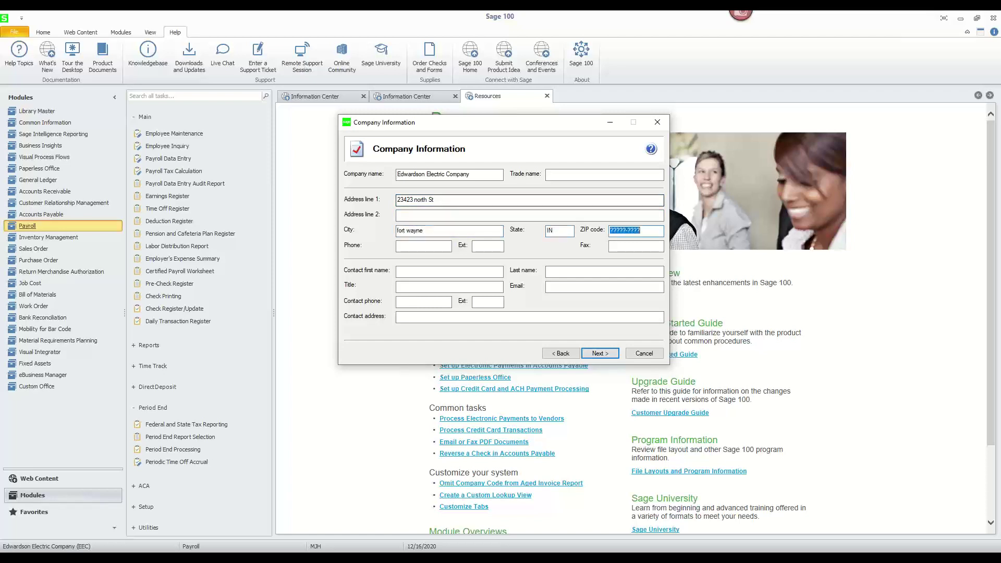
type("46825")
key("Tab")
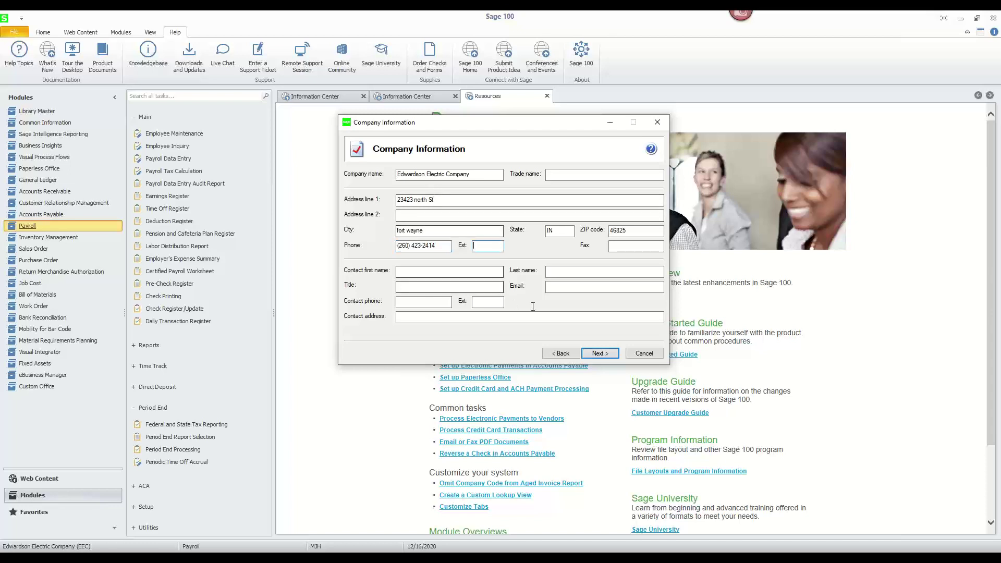
left_click(599, 354)
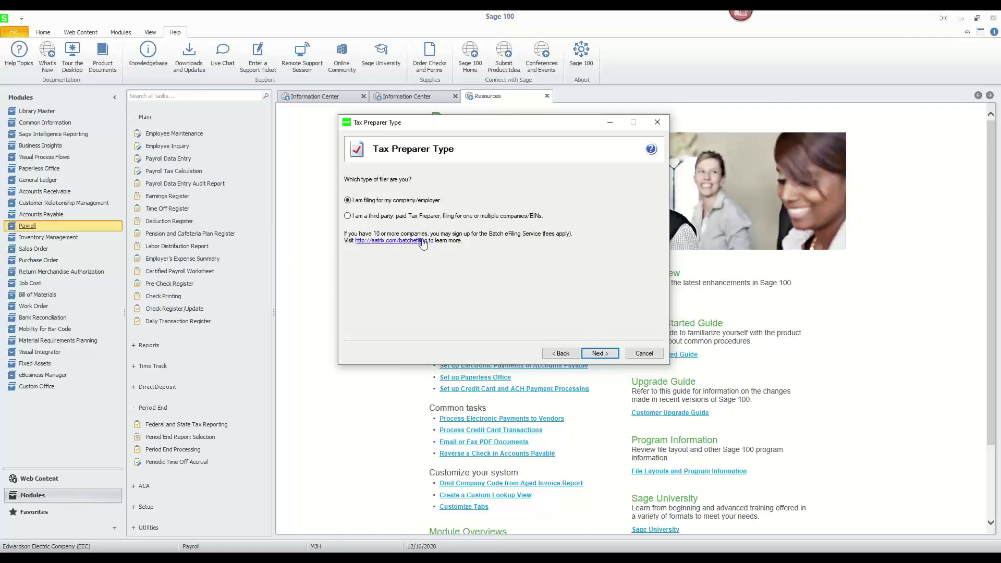
Keep 'I am filing for my company/employer' and continue to State & Local Tax Items
left_click(599, 354)
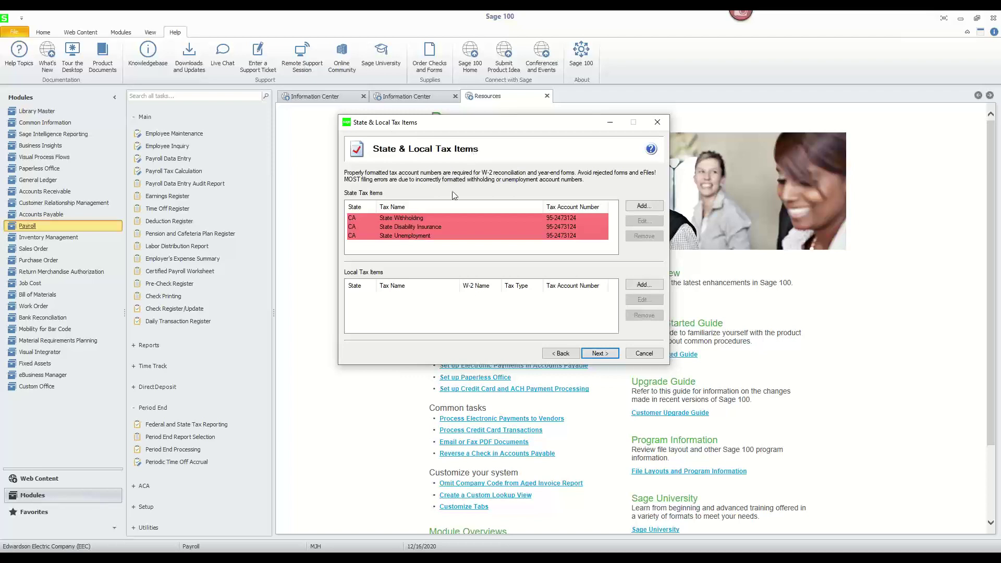
Give the CA withholding, disability and unemployment items account numbers in 123-1234-1 format
double_click(406, 217)
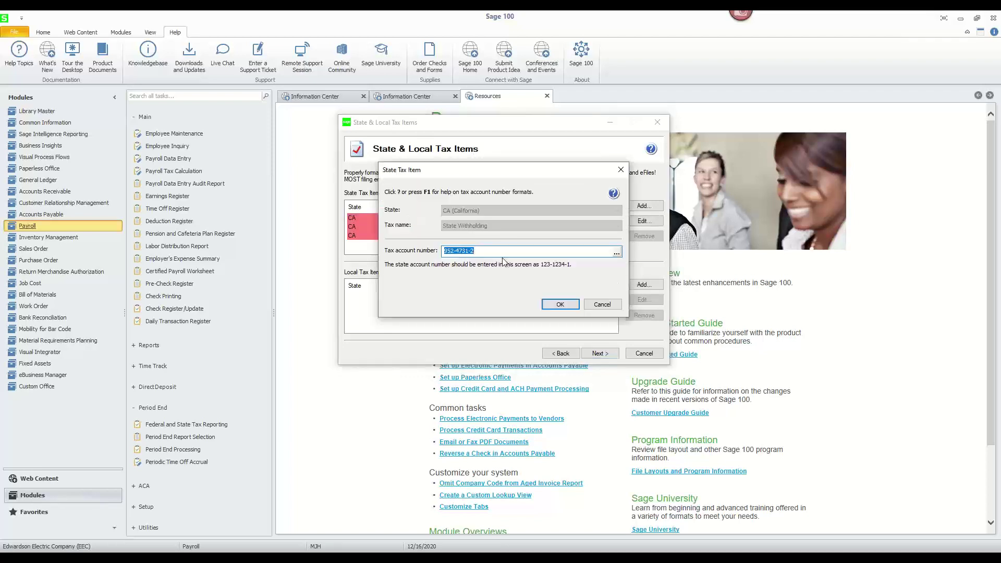
left_click(560, 304)
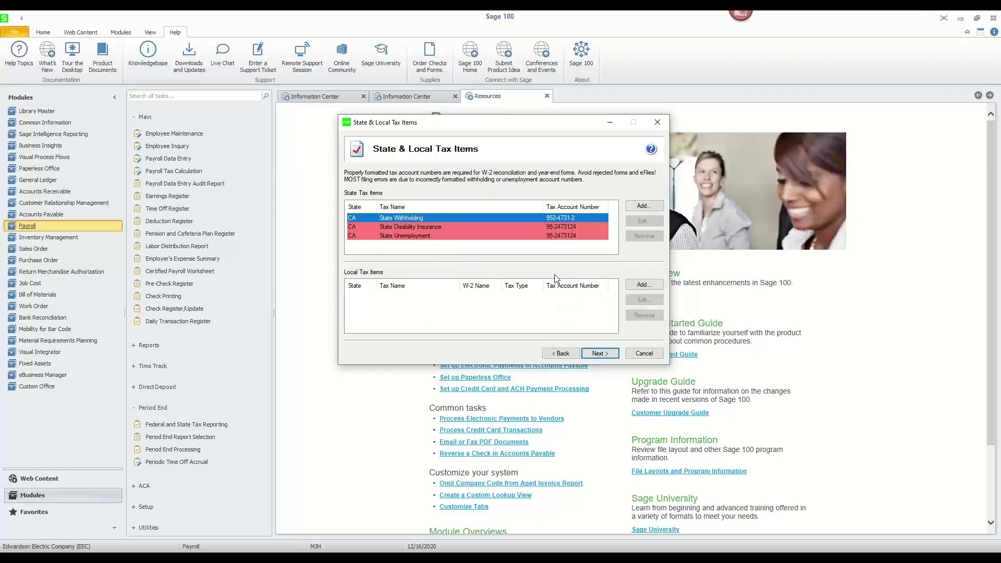
left_click(400, 227)
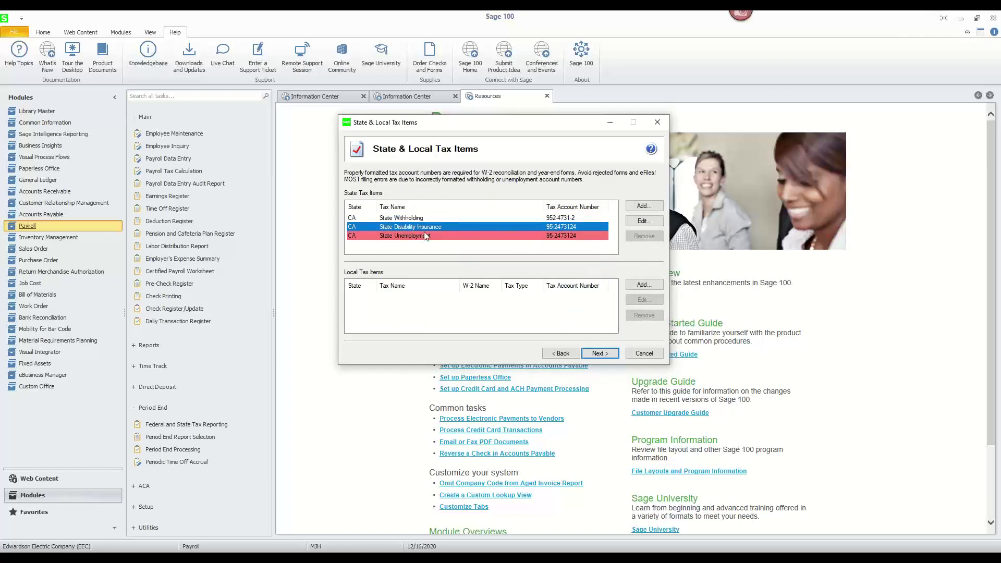
double_click(417, 236)
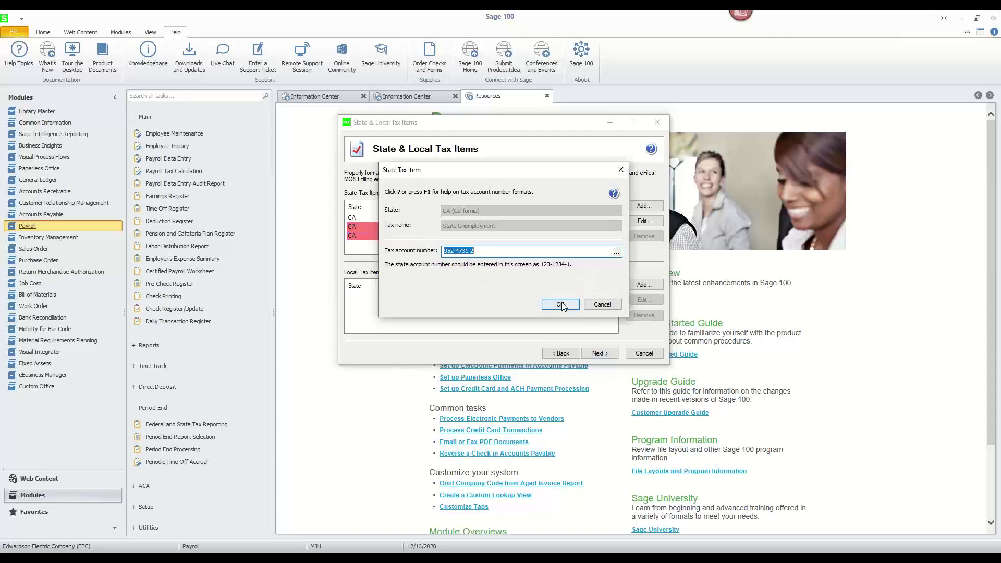
left_click(559, 304)
left_click(407, 228)
double_click(407, 228)
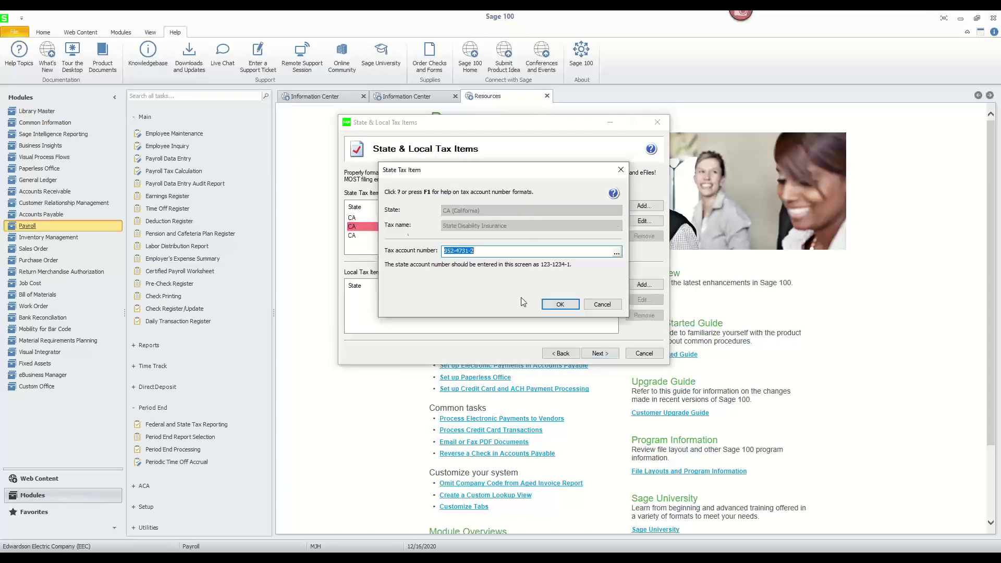
left_click(566, 305)
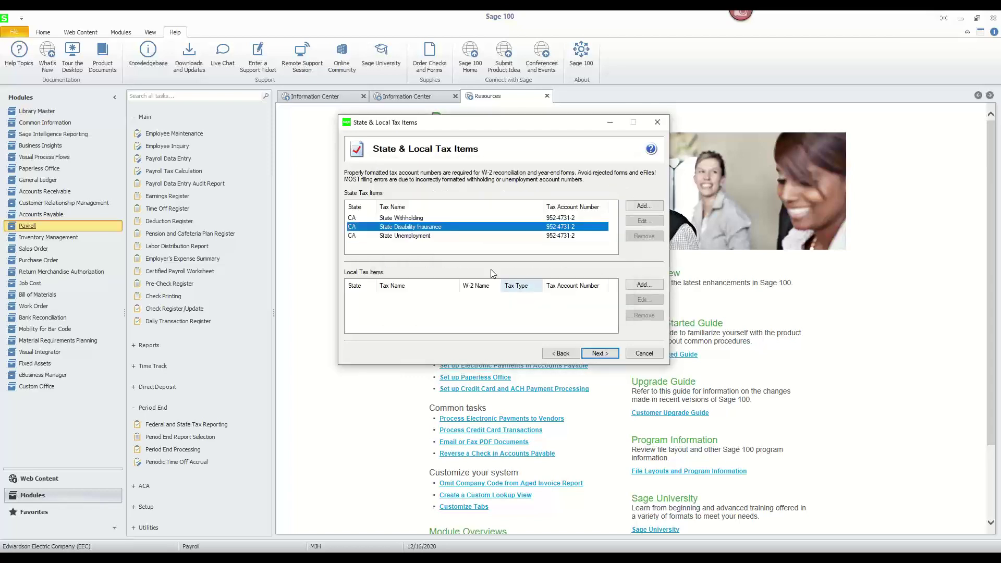
double_click(398, 218)
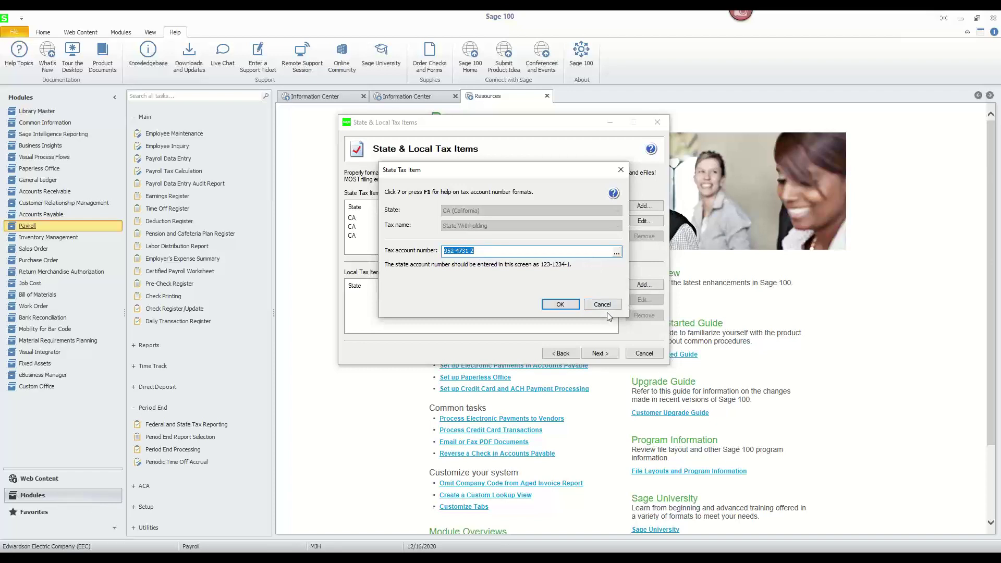
left_click(560, 304)
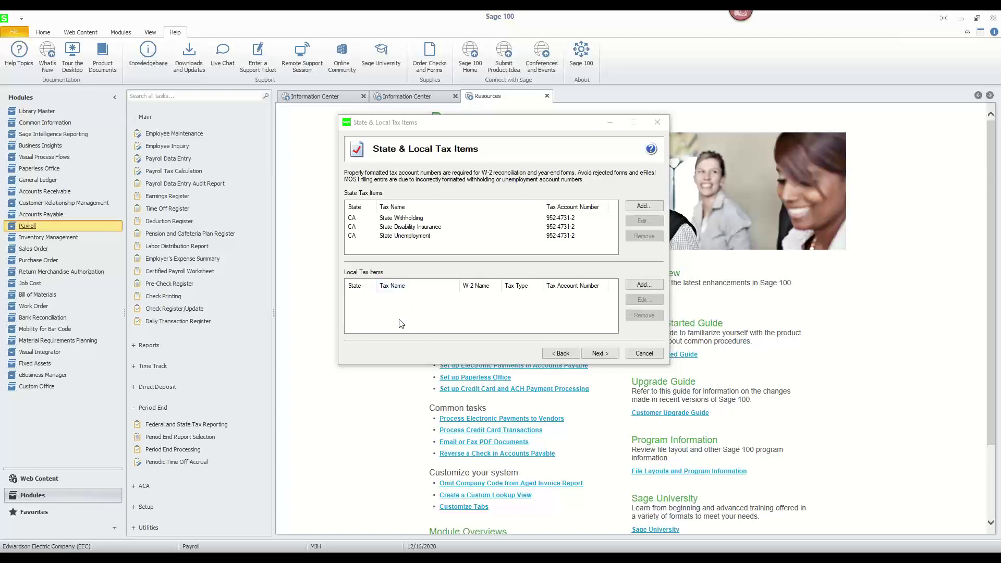
Advance to Data Verification and answer No to question 1 on the CARES Act exemption
left_click(599, 354)
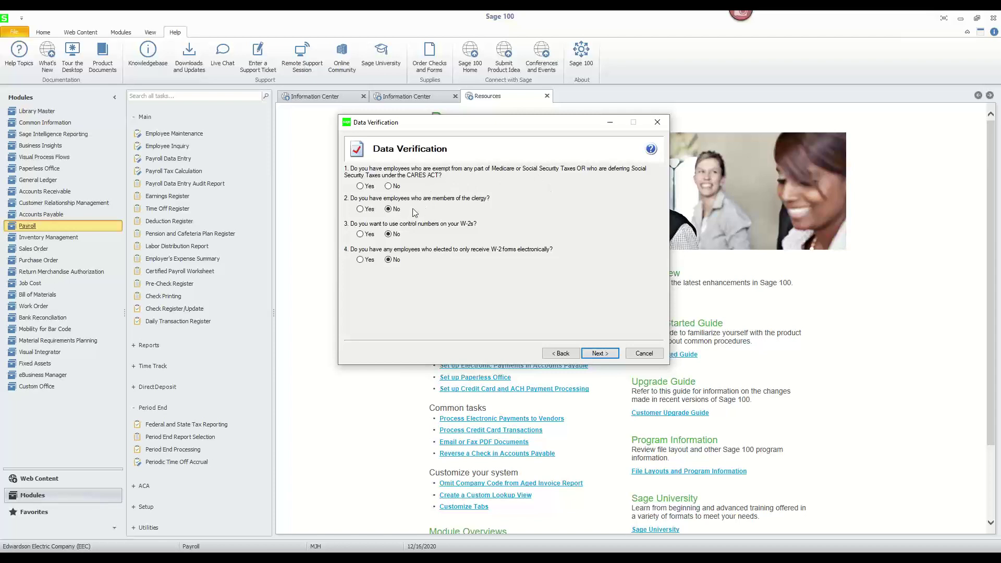
left_click(388, 186)
On the W-3 page, check 941 as payer kind, keep None apply as employer kind, and finish
left_click(600, 354)
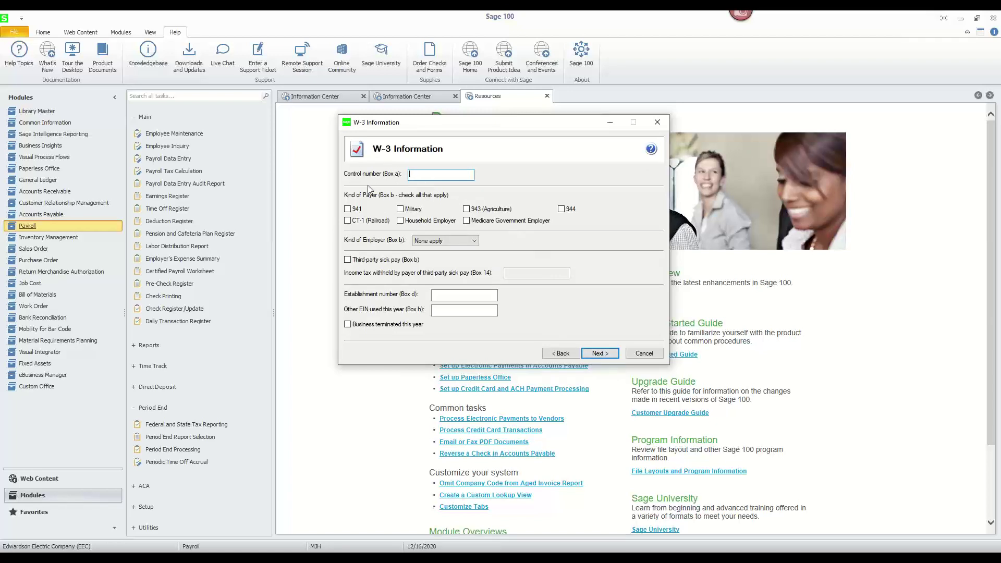
left_click(349, 210)
left_click(474, 240)
left_click(479, 242)
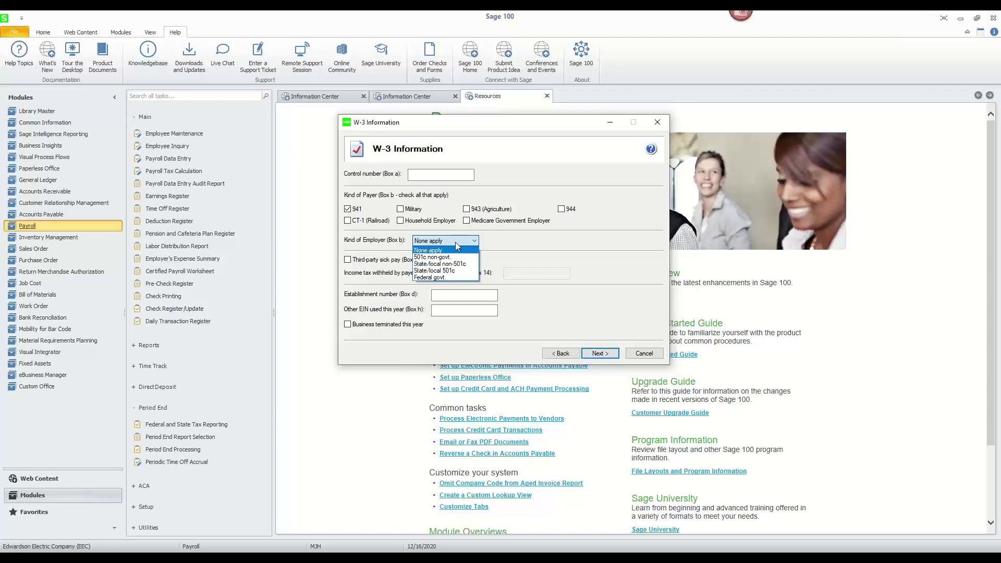
left_click(455, 243)
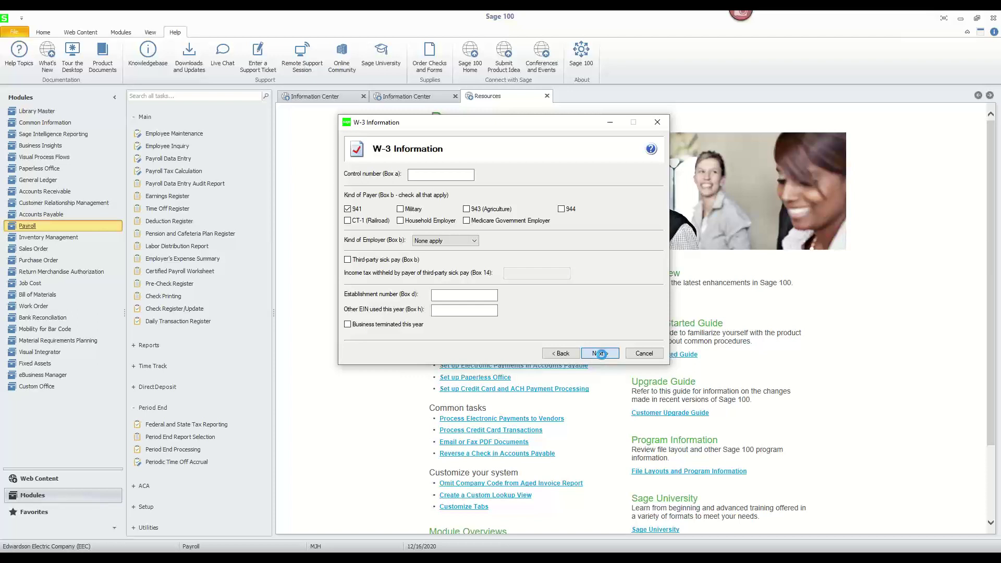
left_click(599, 354)
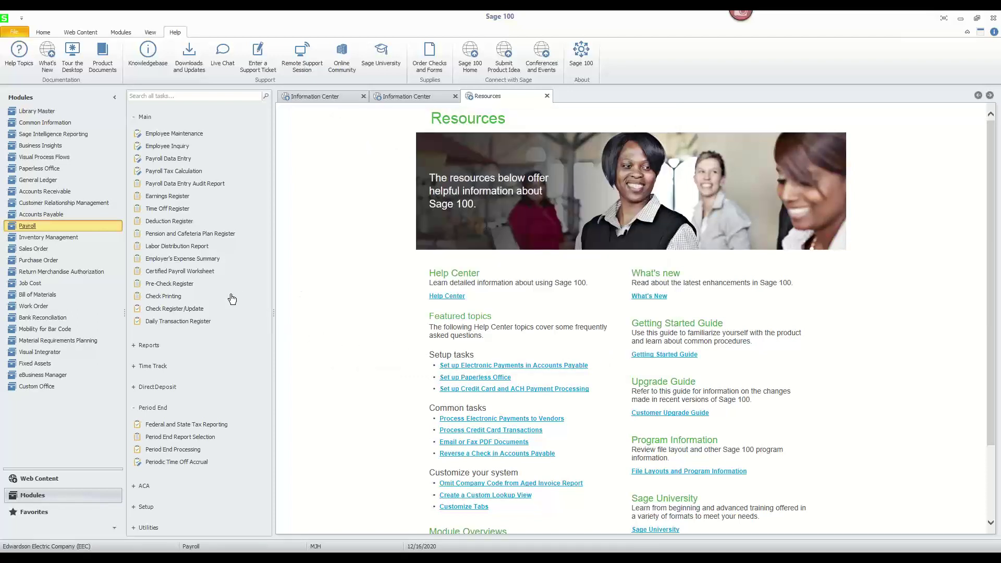
Launch the W-2/1099 Preparer showing seven employees with $11177.50 total federal wages
left_click(180, 321)
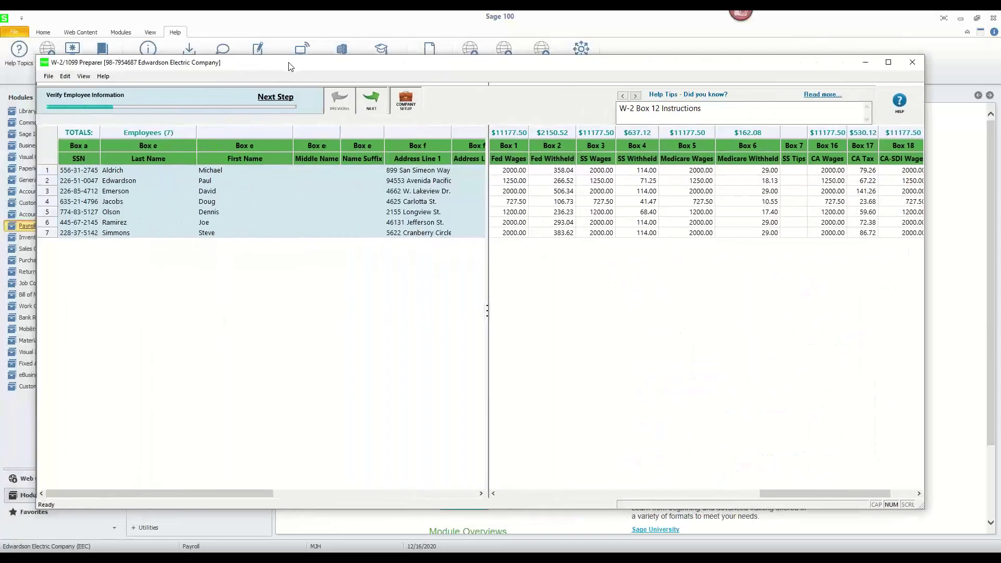
Widen the employee details pane to review city, ZIP and Box 13 retirement plan columns, then restore it
left_click_drag(301, 65, 299, 58)
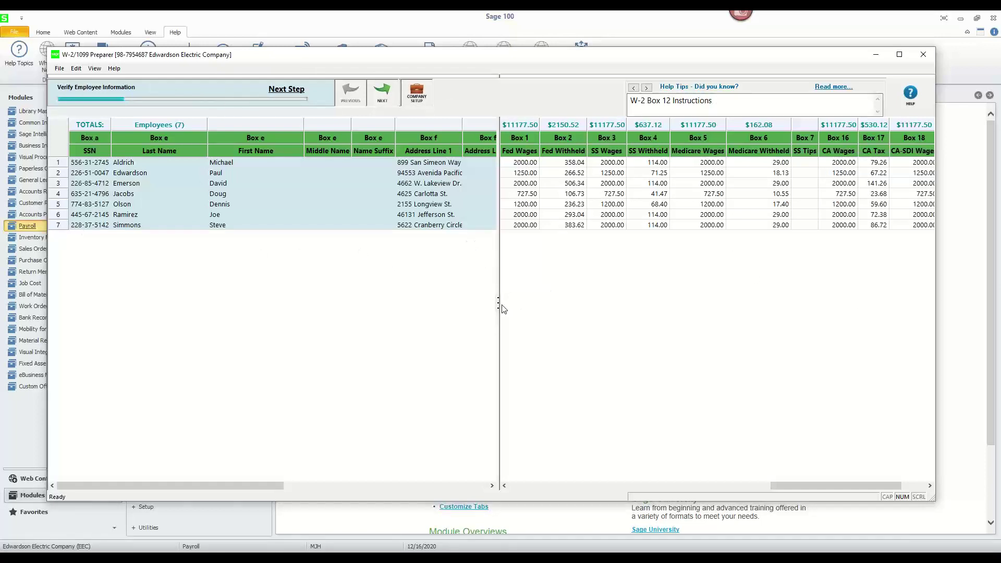
left_click_drag(499, 304, 859, 302)
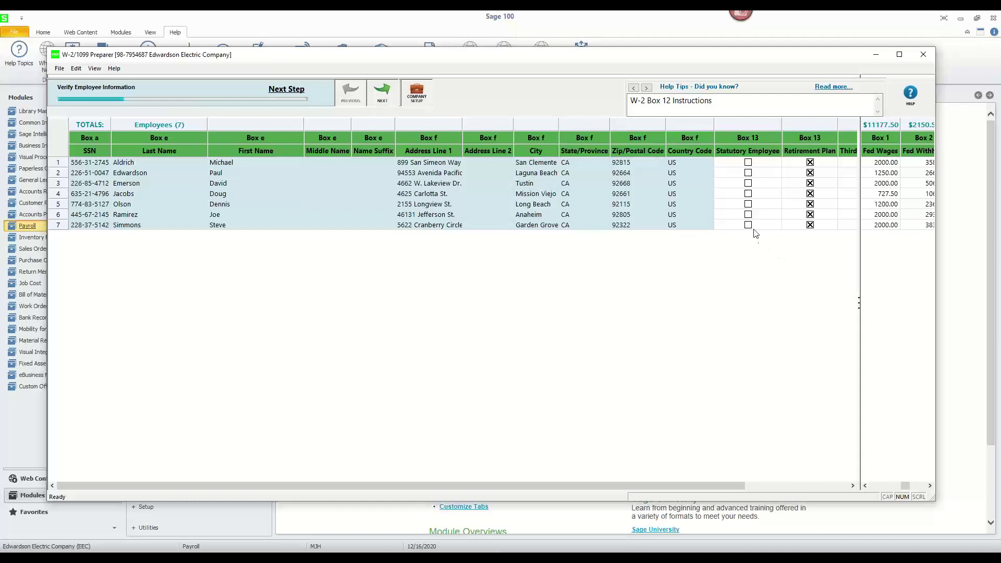
left_click_drag(704, 485, 886, 339)
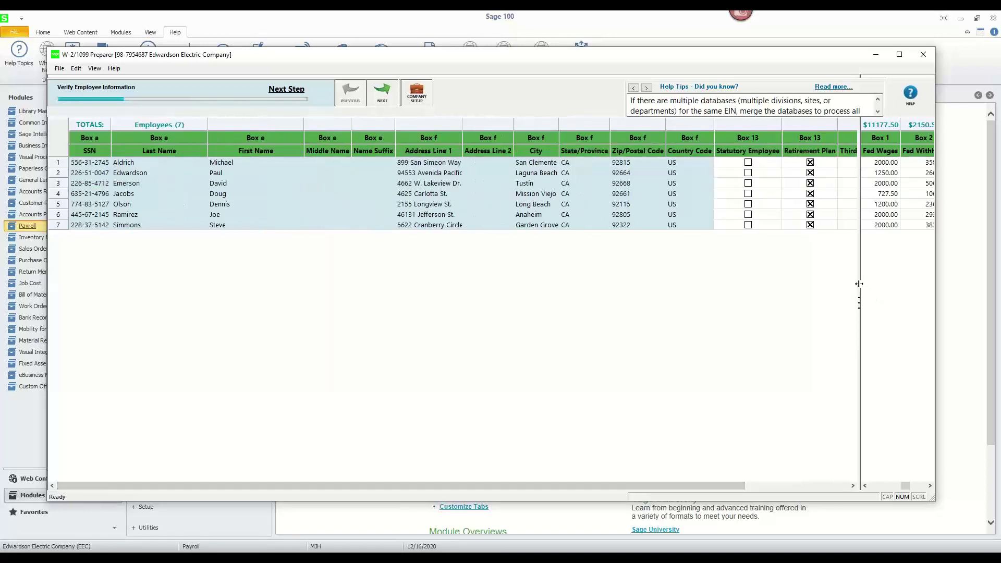
left_click_drag(861, 285, 241, 316)
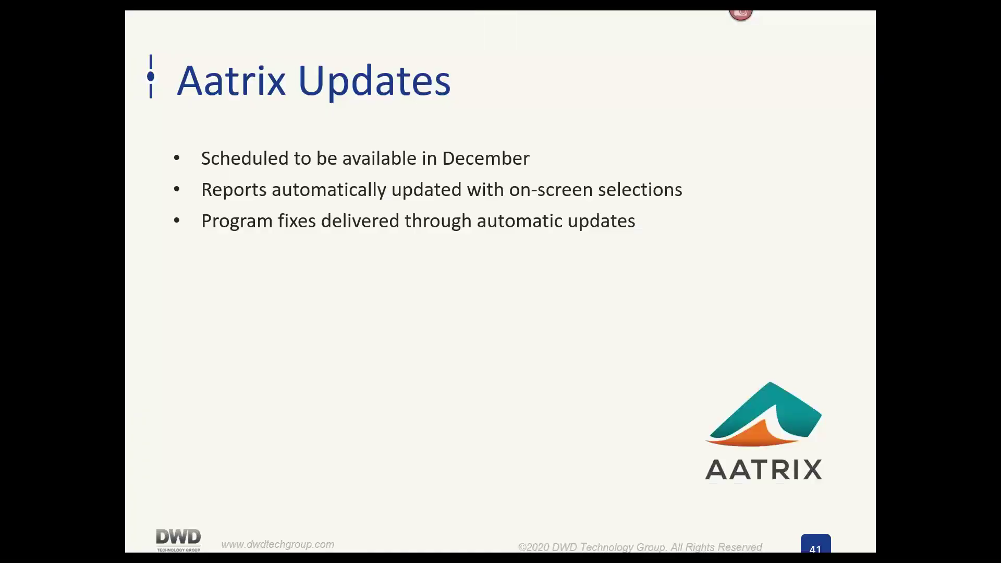
Advance the slideshow to the Aatrix Update Errors slide, then return to the W-2/1099 Preparer grid
key("Right")
key("Right")
key("Right")
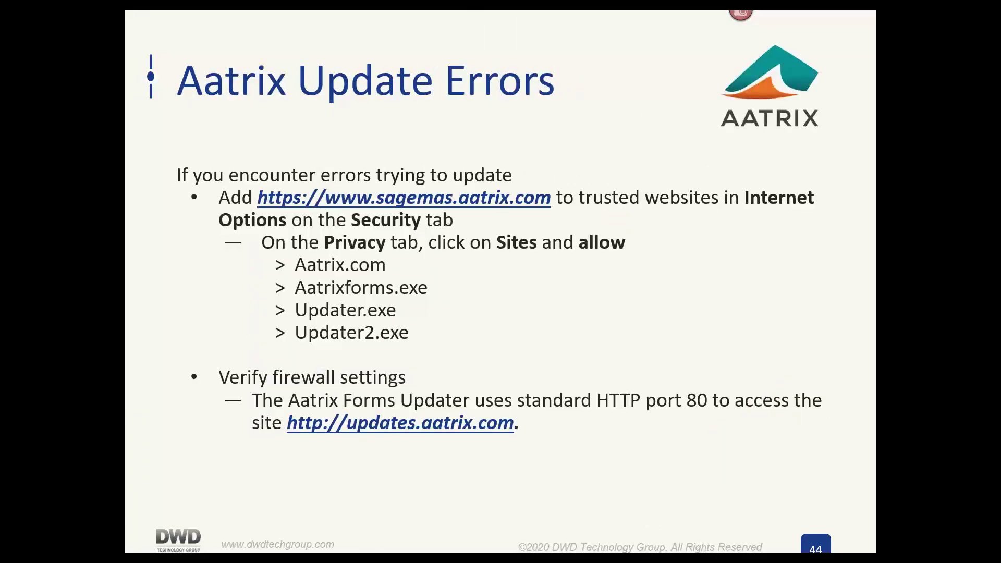
key("alt+Tab")
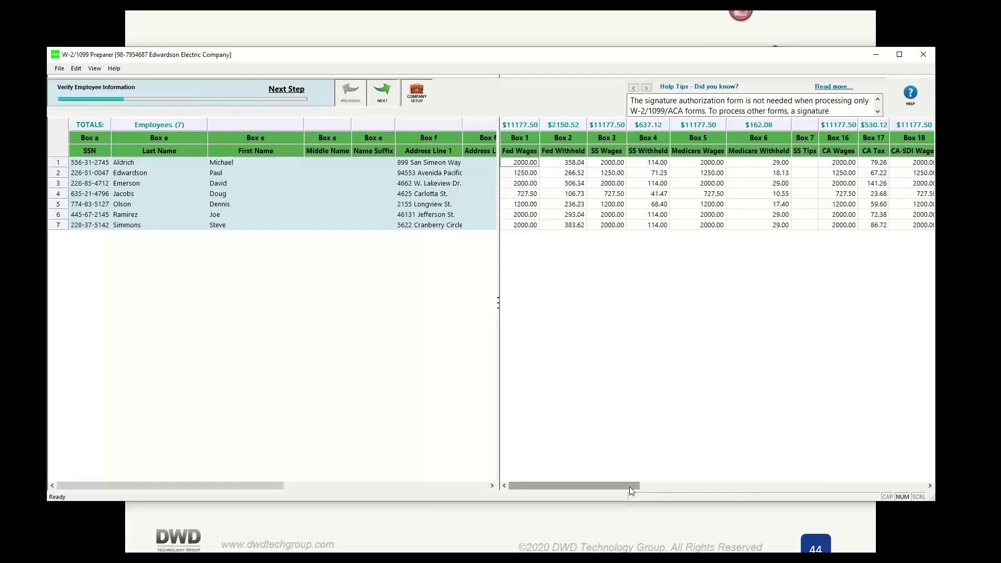
Close the W-2/1099 Preparer, saving the employee data as work in progress
left_click_drag(630, 486, 749, 487)
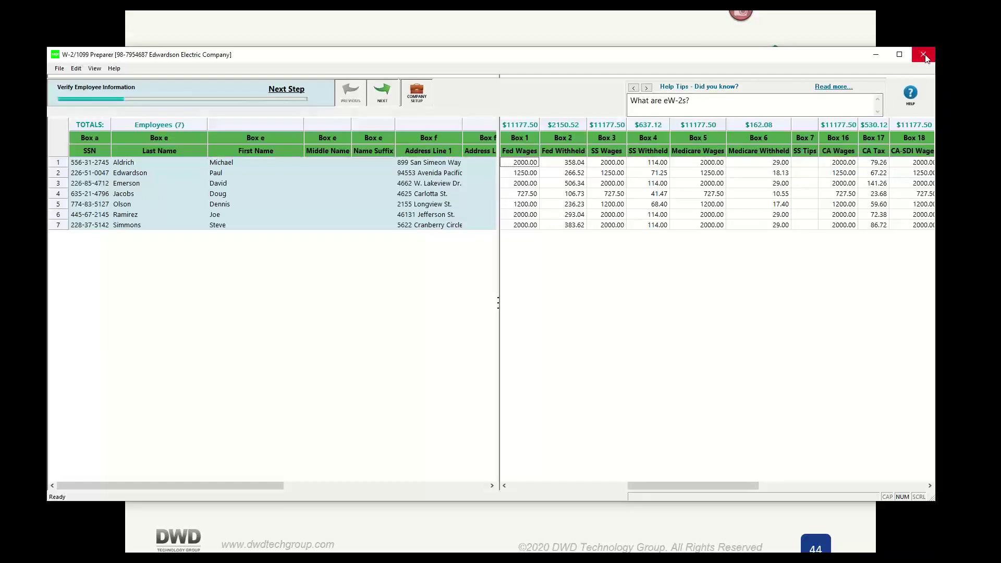
left_click(924, 56)
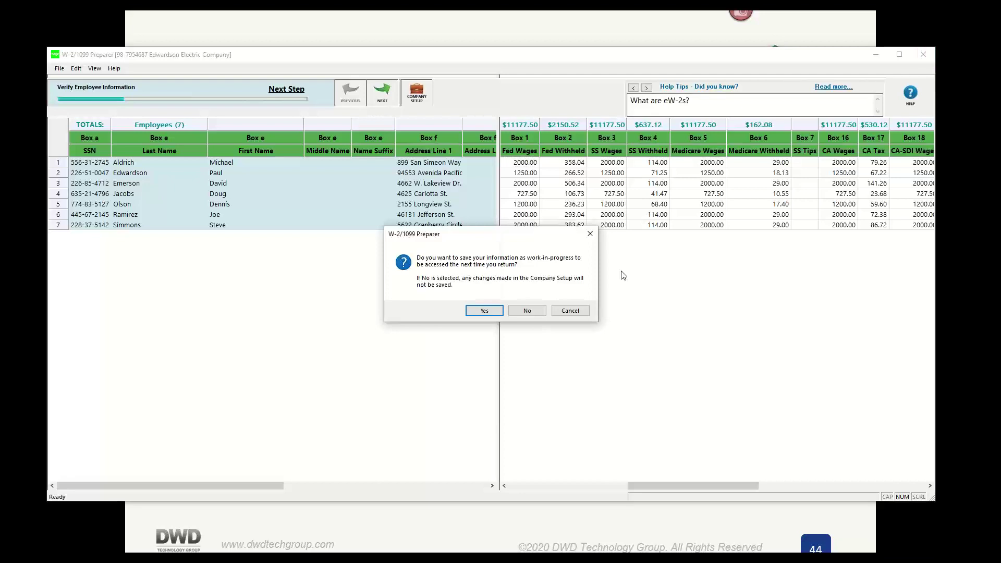
left_click(482, 311)
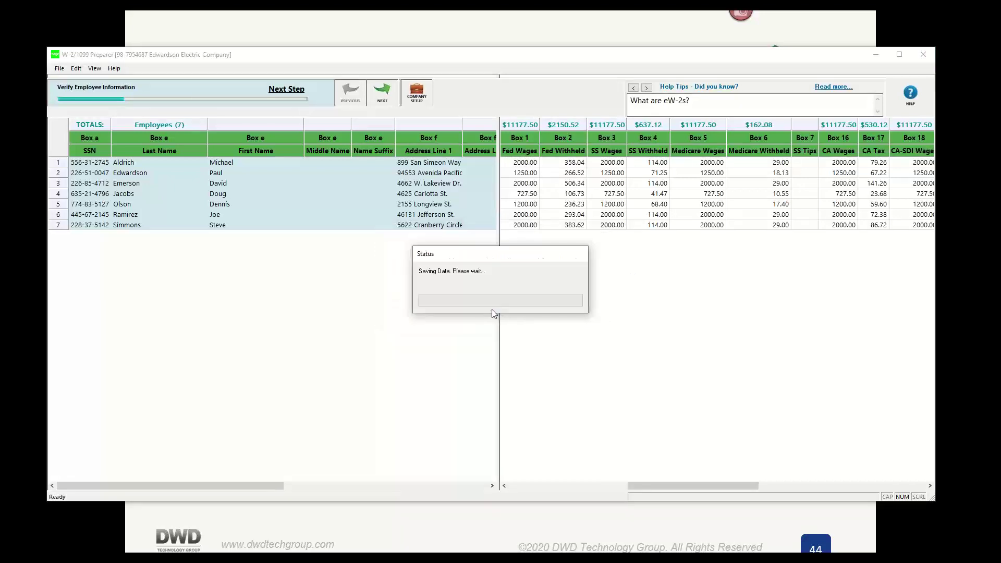
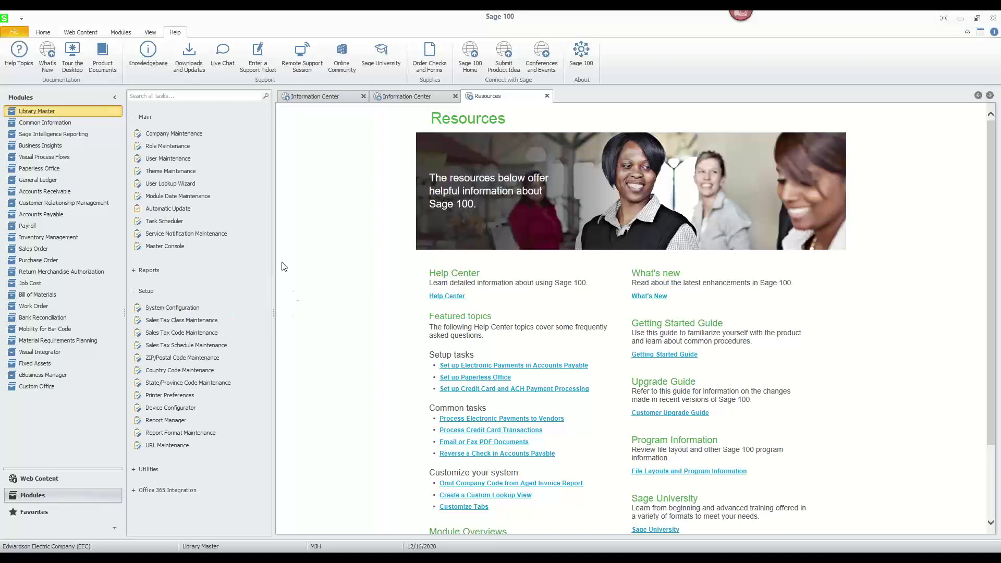
left_click(367, 181)
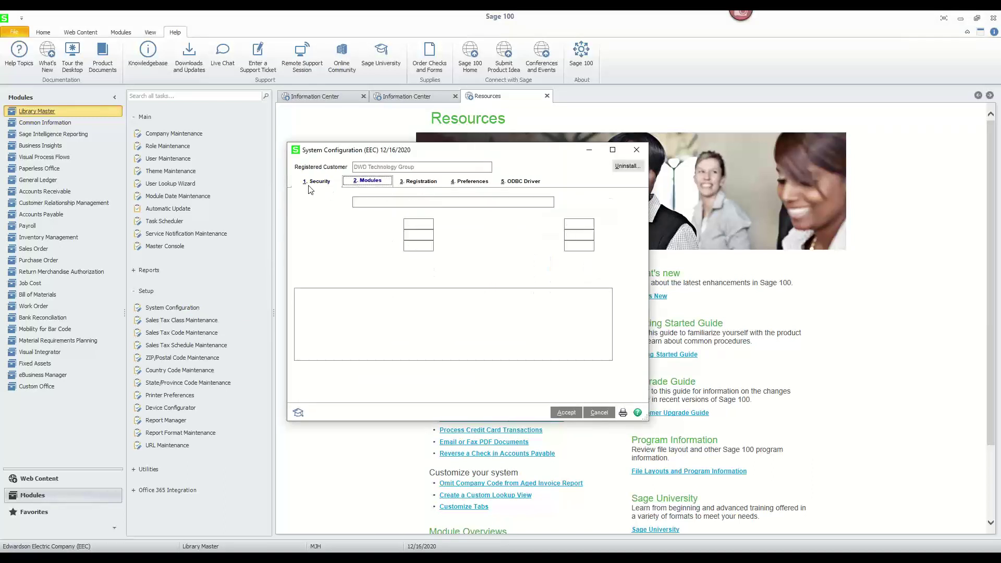
left_click(407, 181)
left_click(369, 181)
scroll(510, 319, "down", 5)
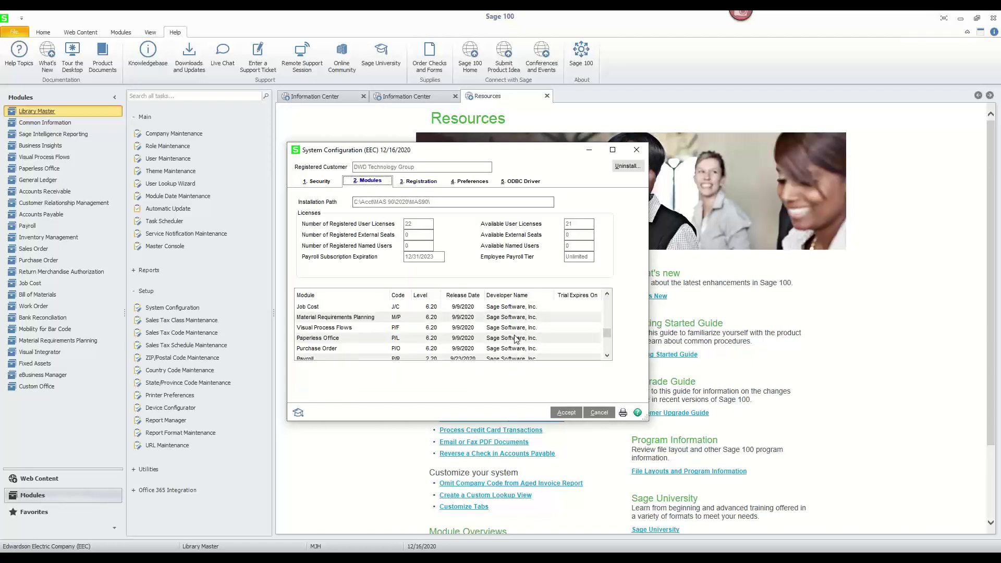
scroll(513, 339, "down", 3)
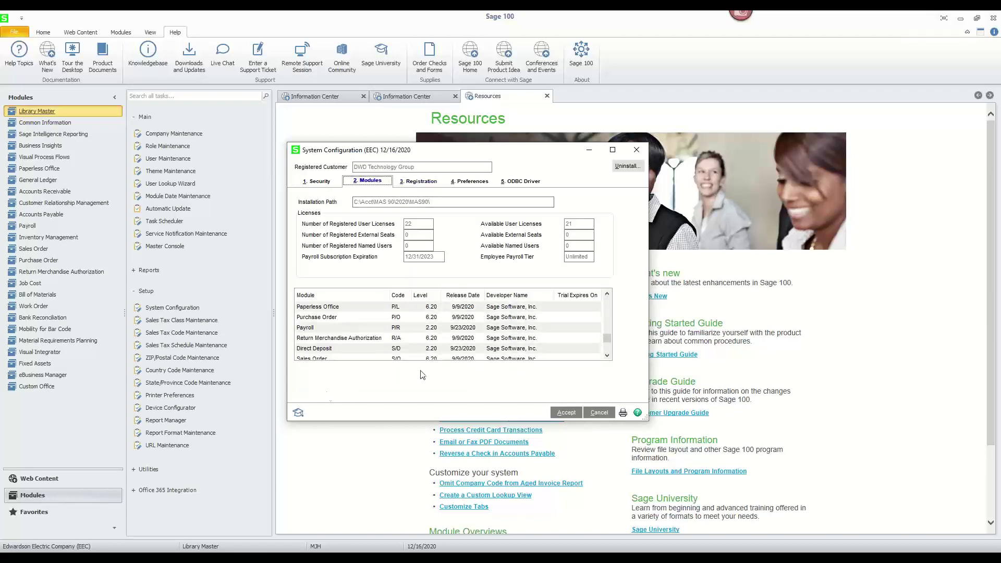
left_click(298, 331)
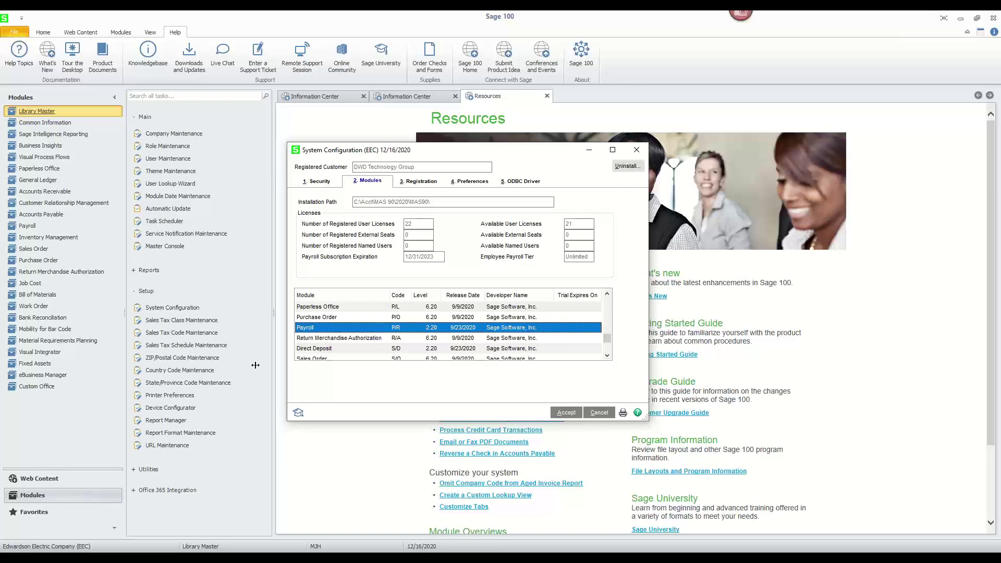
left_click(637, 151)
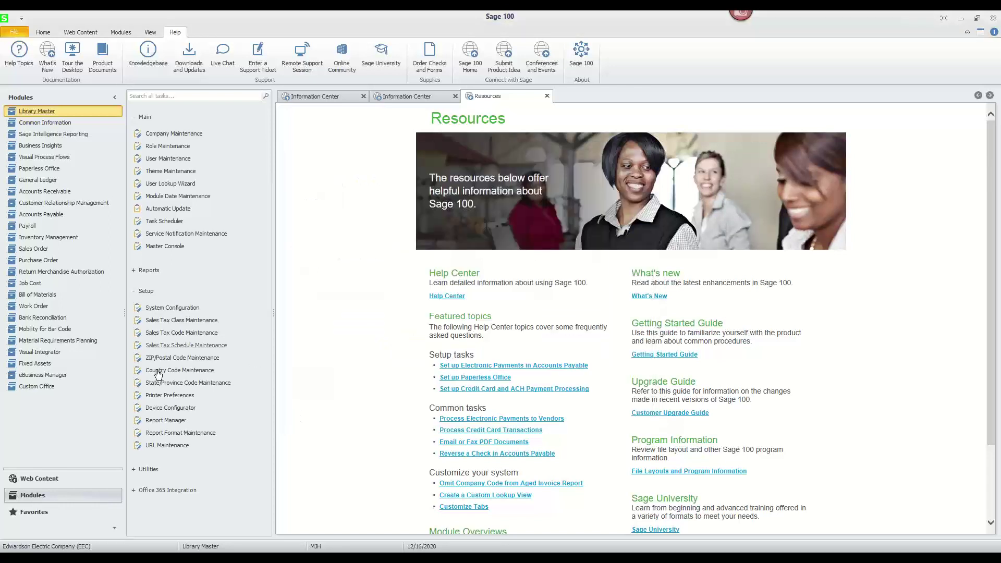
Preview the System Configuration Listing from Library Master Reports, magnified to 150%
left_click(143, 270)
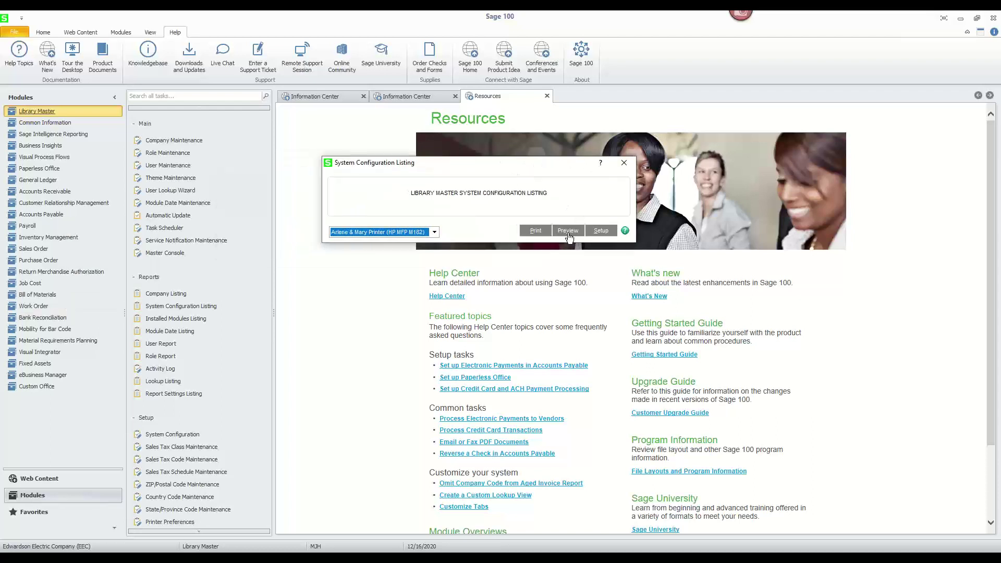
left_click(568, 231)
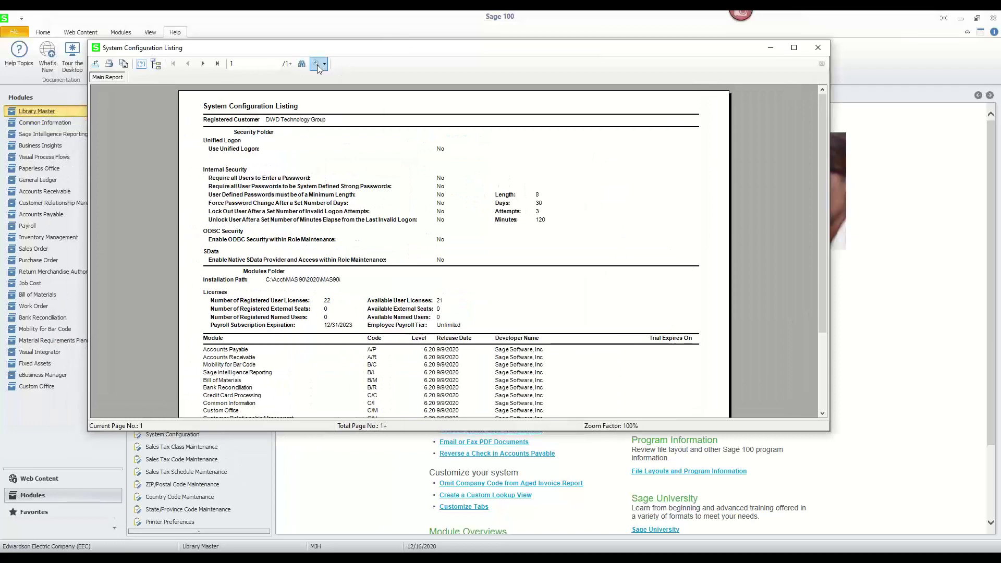
left_click(317, 64)
left_click(336, 136)
Confirm on page 2 that Payroll is at level 2.20, then close the report preview
scroll(492, 241, "down", 5)
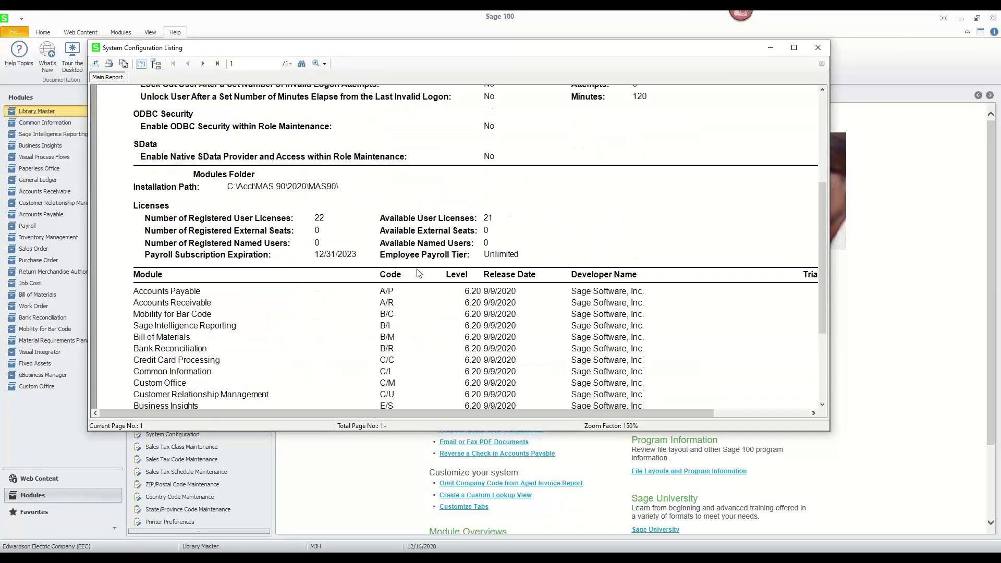
scroll(156, 311, "down", 1)
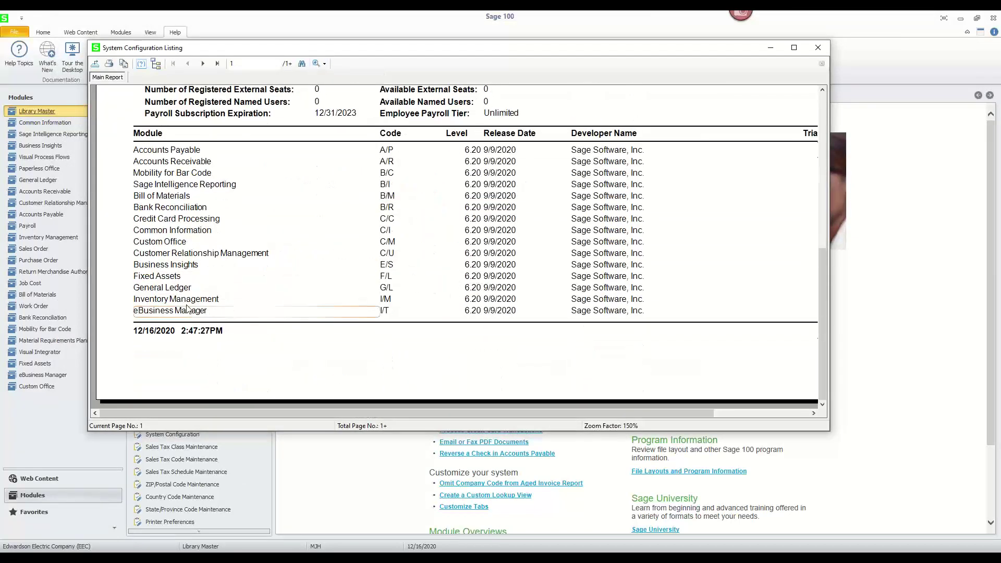
left_click(202, 63)
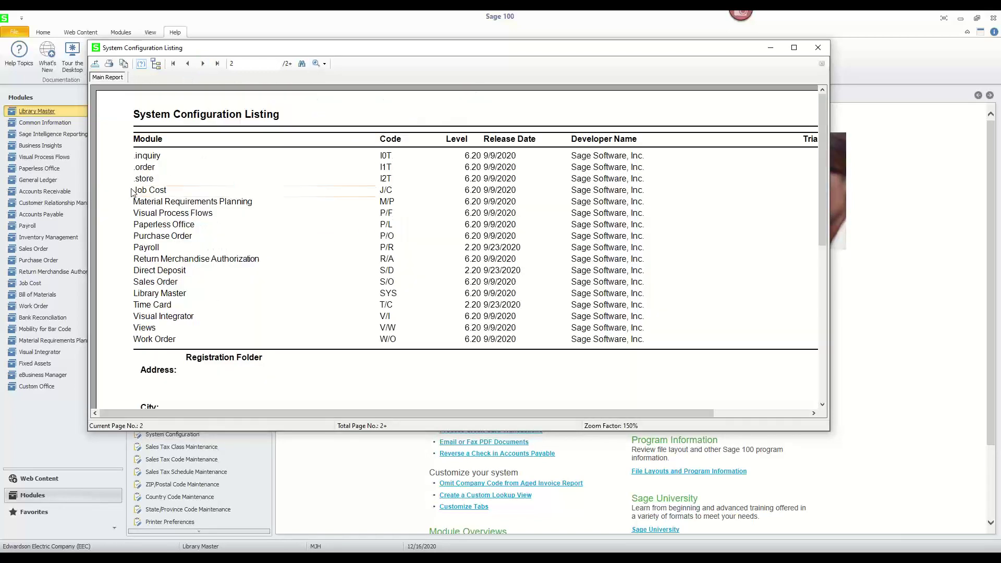
left_click(140, 249)
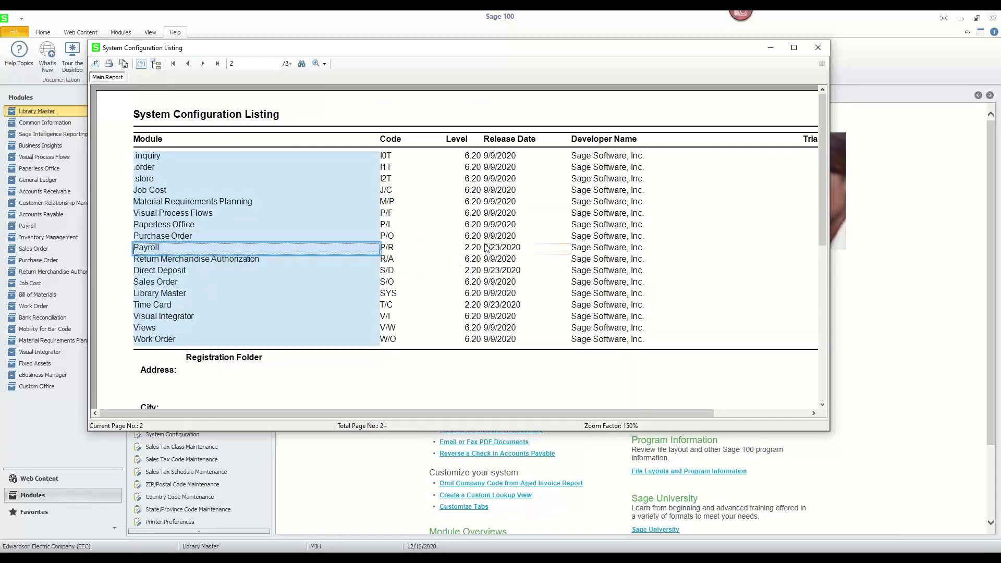
left_click(472, 248)
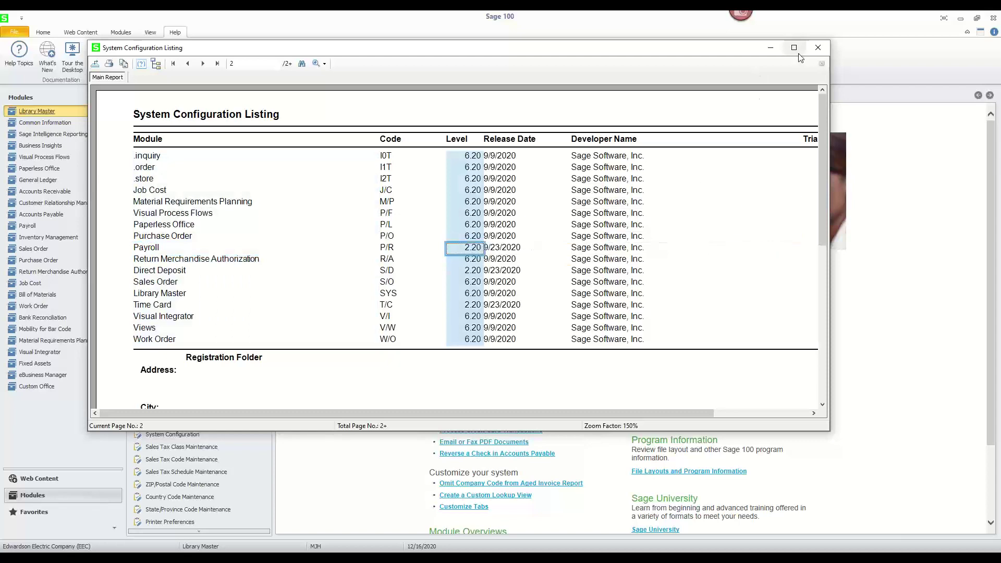
left_click(817, 48)
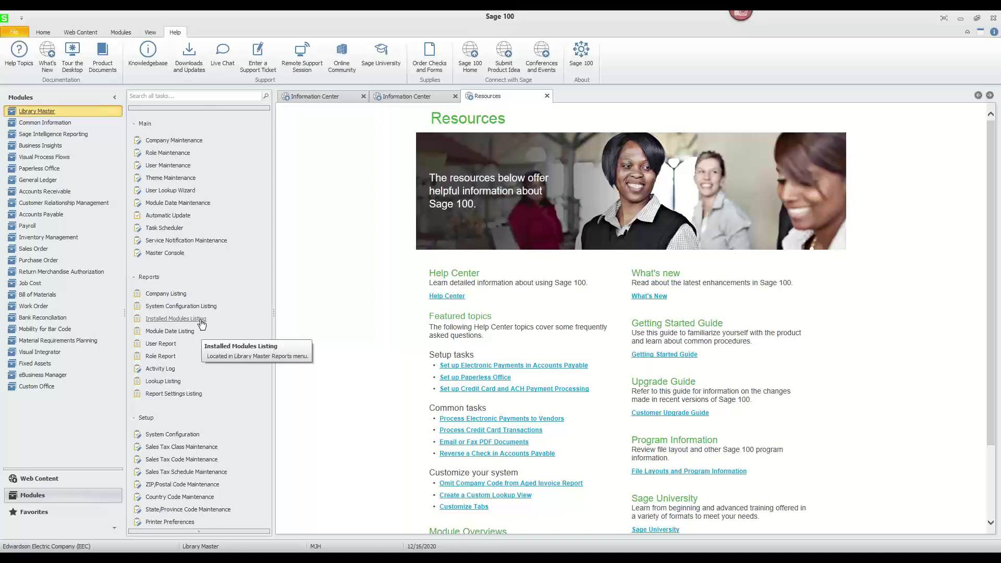
left_click(14, 33)
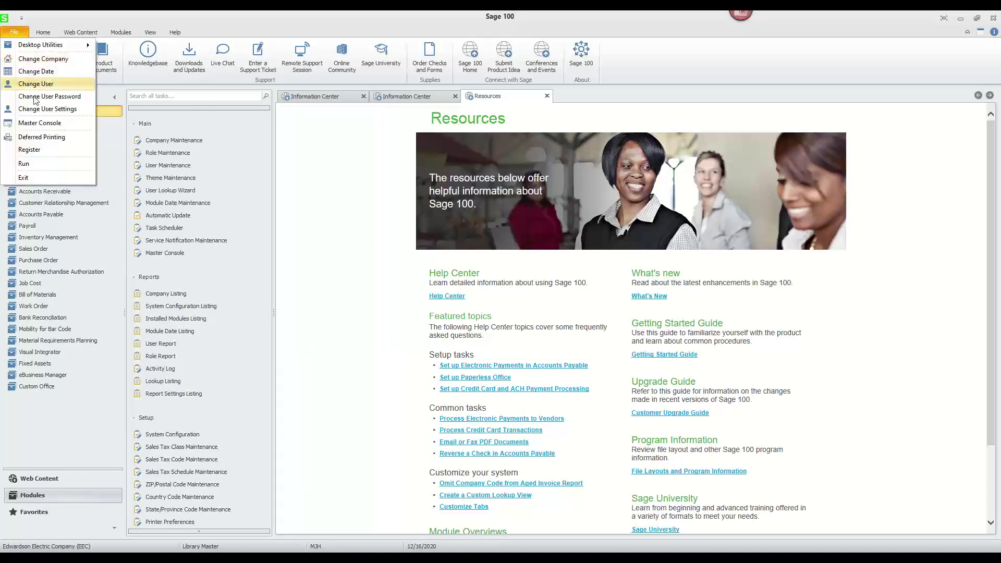
left_click(29, 162)
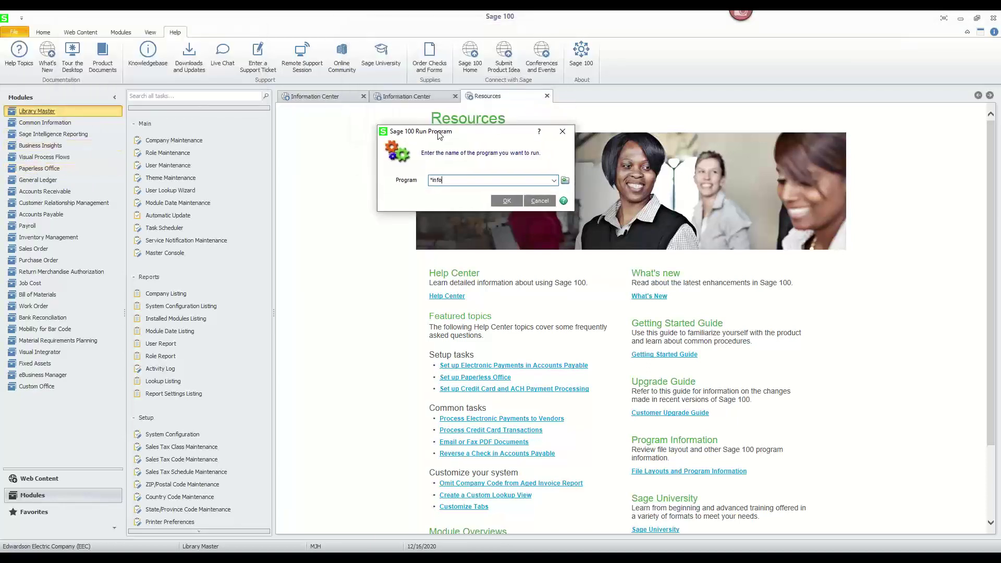
left_click(506, 201)
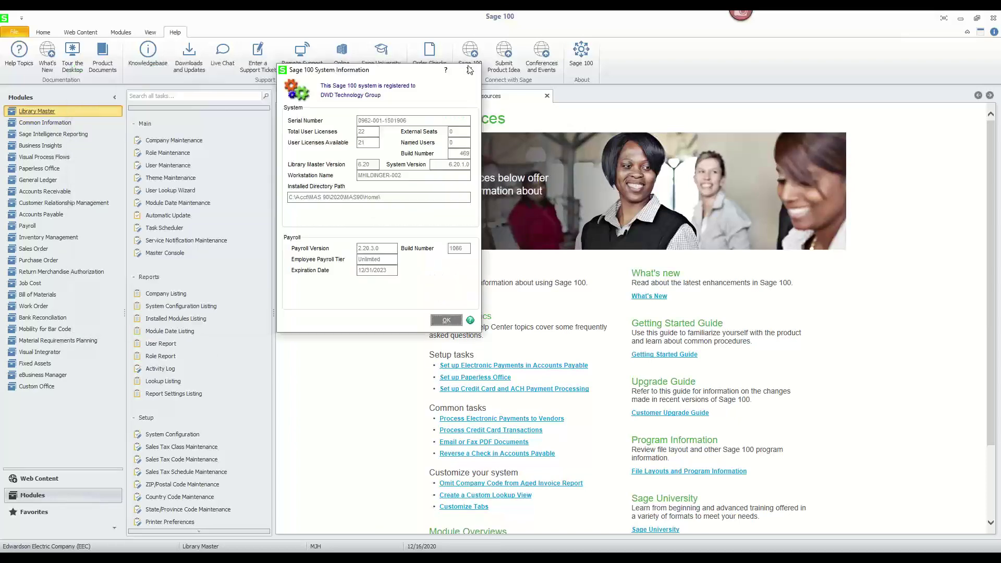
mouse_move(551, 169)
left_mouse_down()
mouse_move(578, 173)
mouse_move(554, 170)
left_mouse_up()
left_click(487, 255)
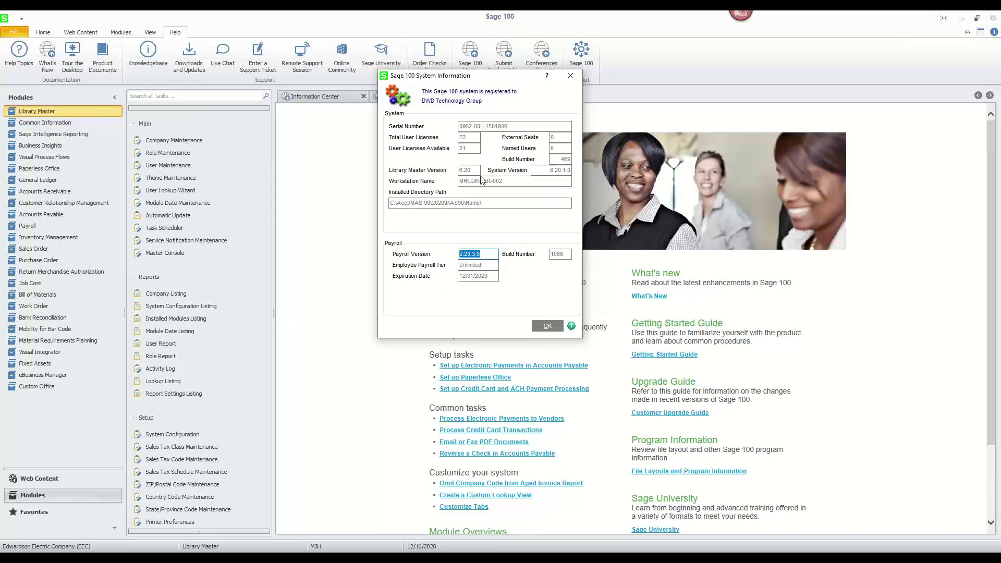
left_click(569, 76)
left_click(166, 320)
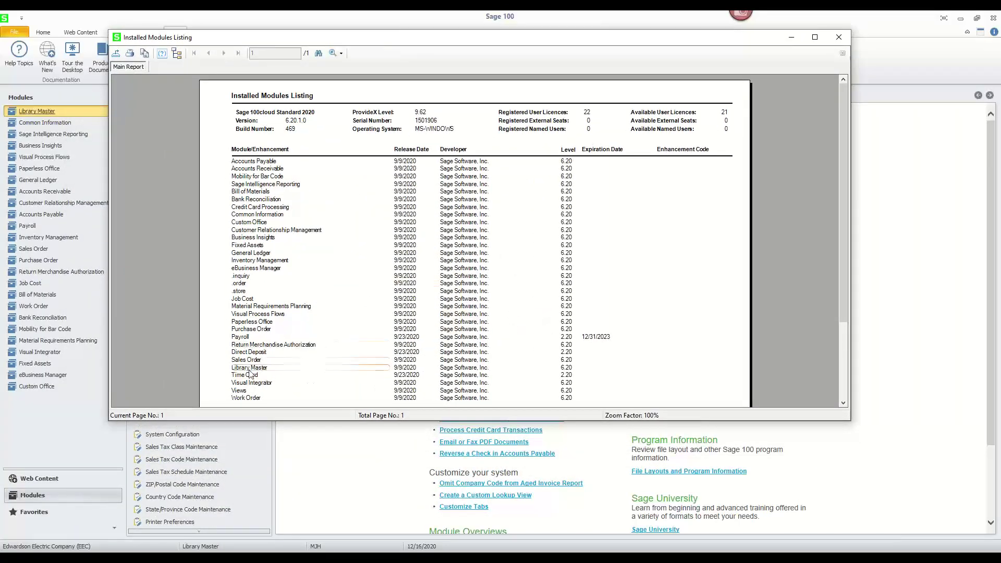
left_click(235, 337)
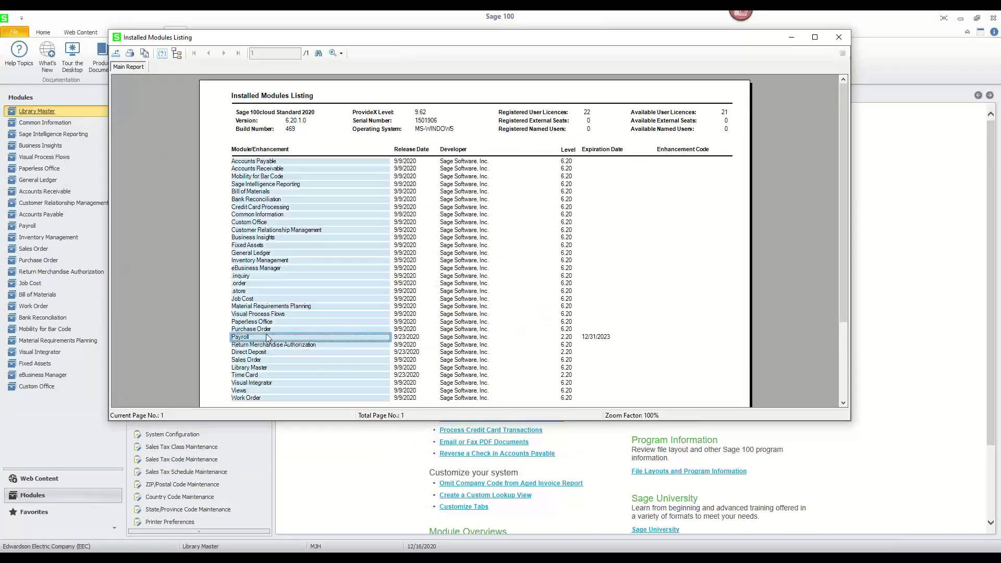
left_click(573, 340)
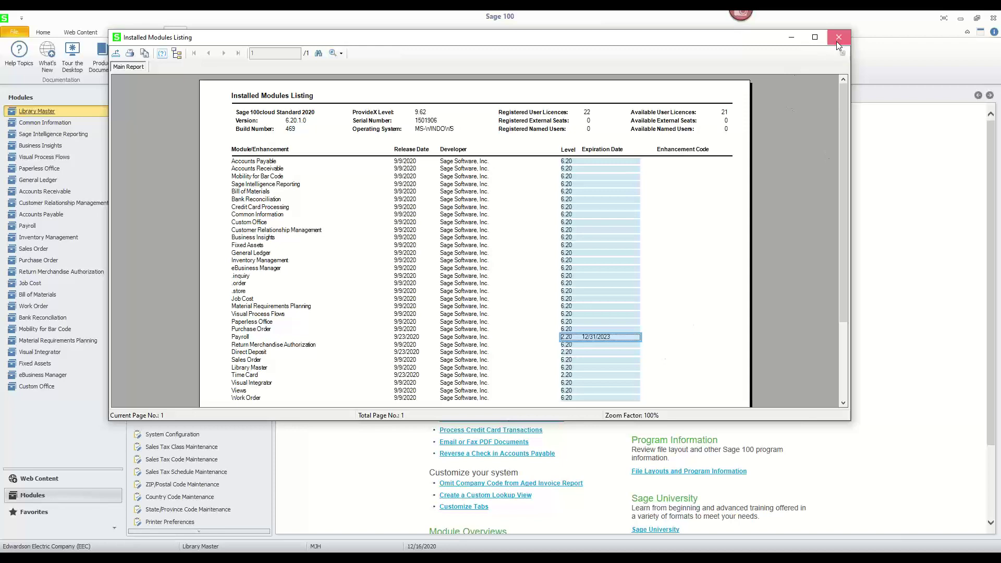
left_click(837, 42)
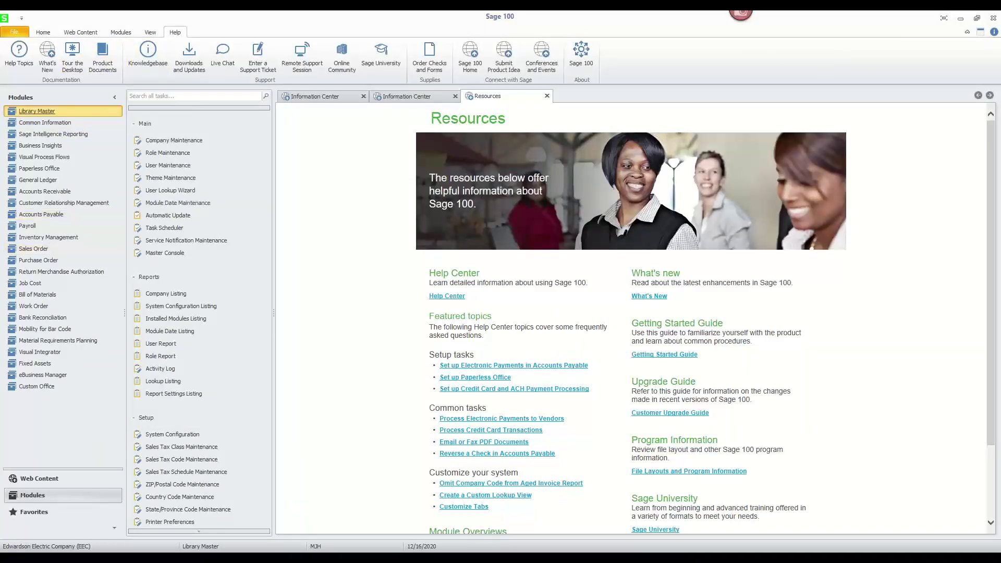
left_click(174, 140)
type("ABC")
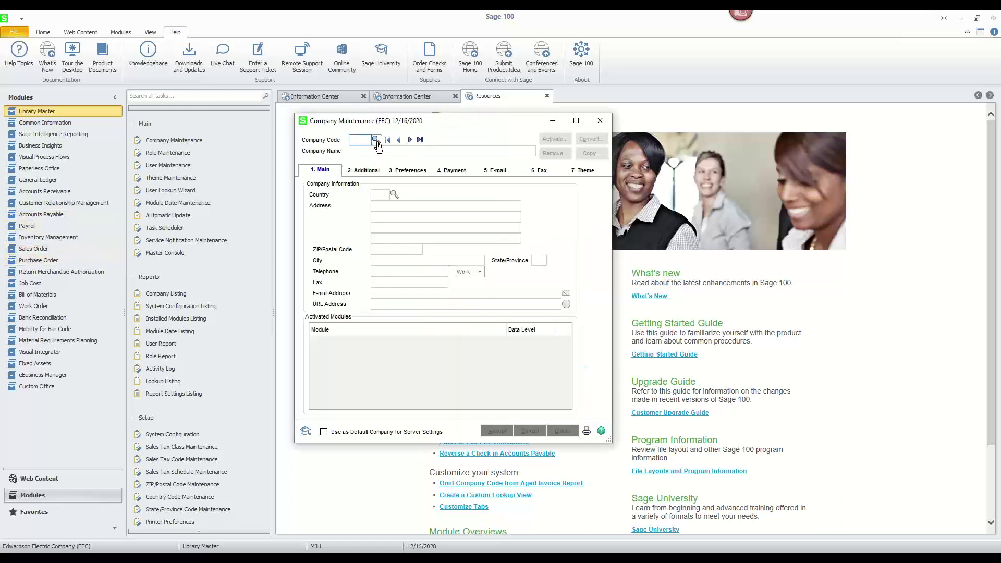
key("Tab")
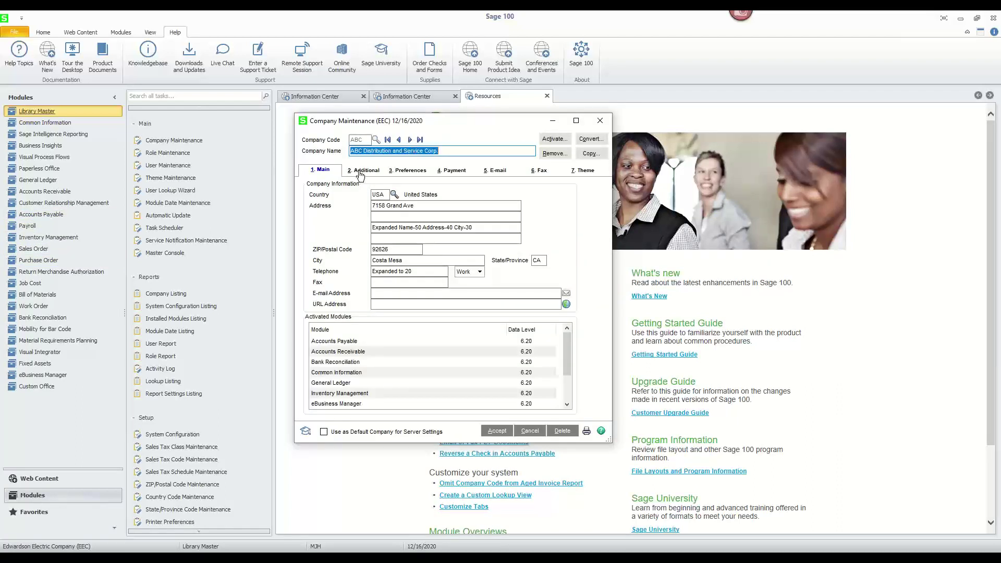
scroll(496, 365, "down", 2)
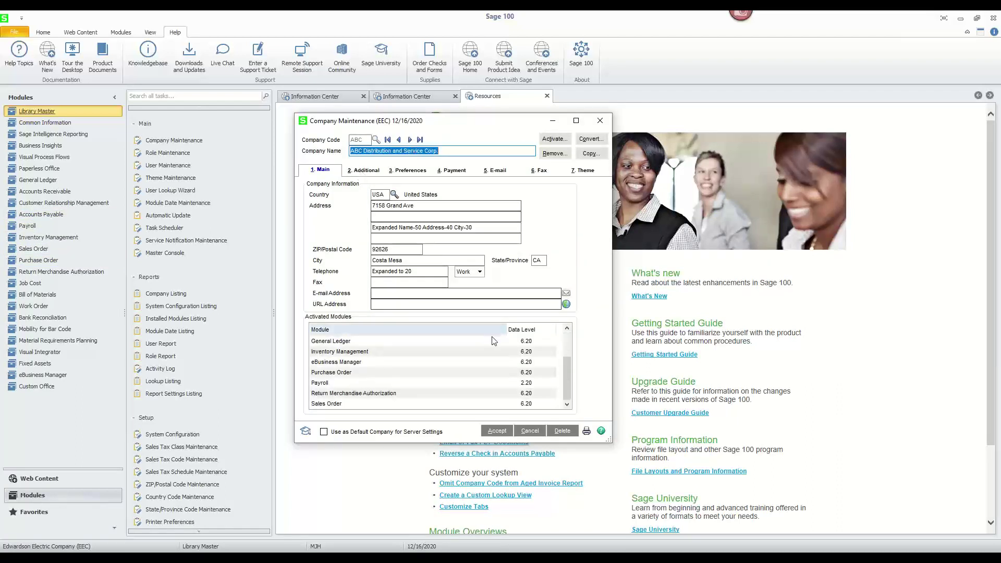
left_click(345, 384)
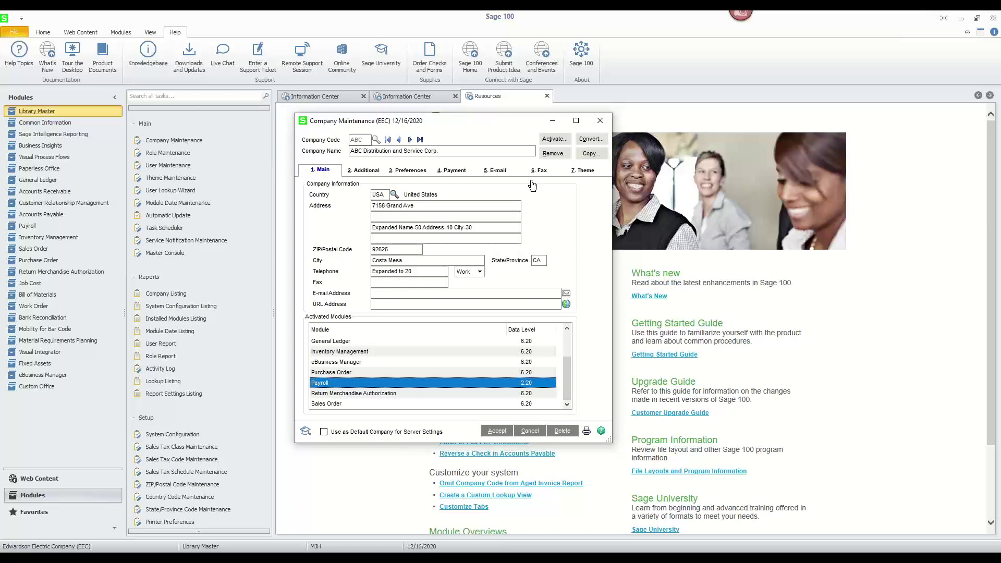
left_click(601, 124)
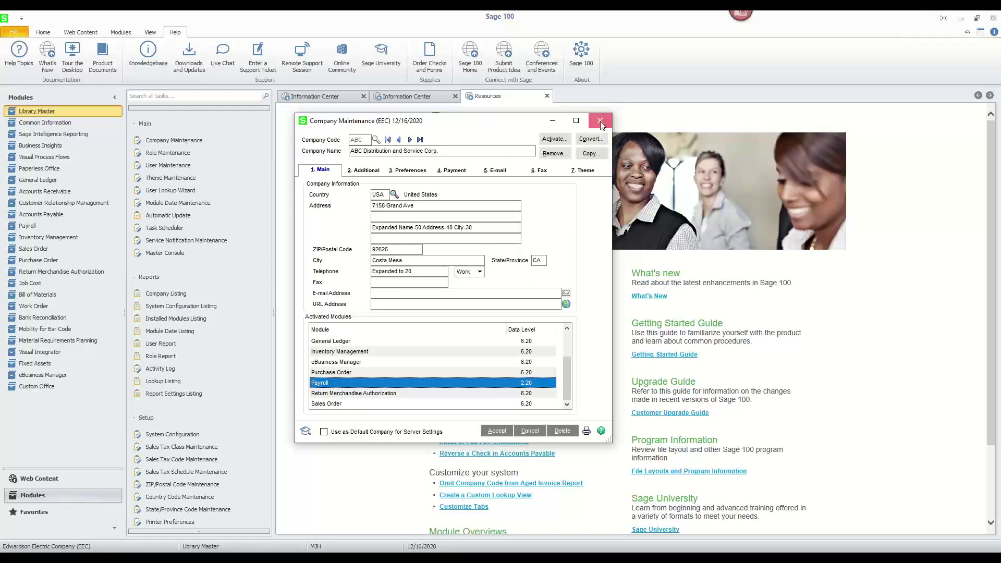